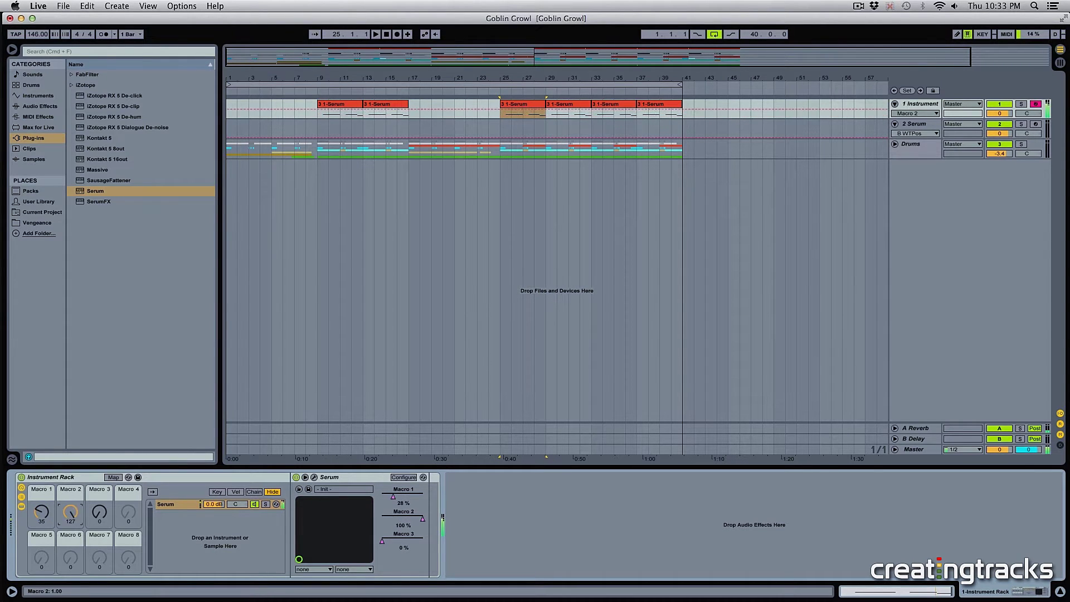
Audition the instrument rack's macros, lowering Macro 1 and Macro 2 to 0 and raising Macro 3 to 125.
{"action": "left_click_drag", "start_coordinate": [70, 512], "coordinate": [45, 547]}
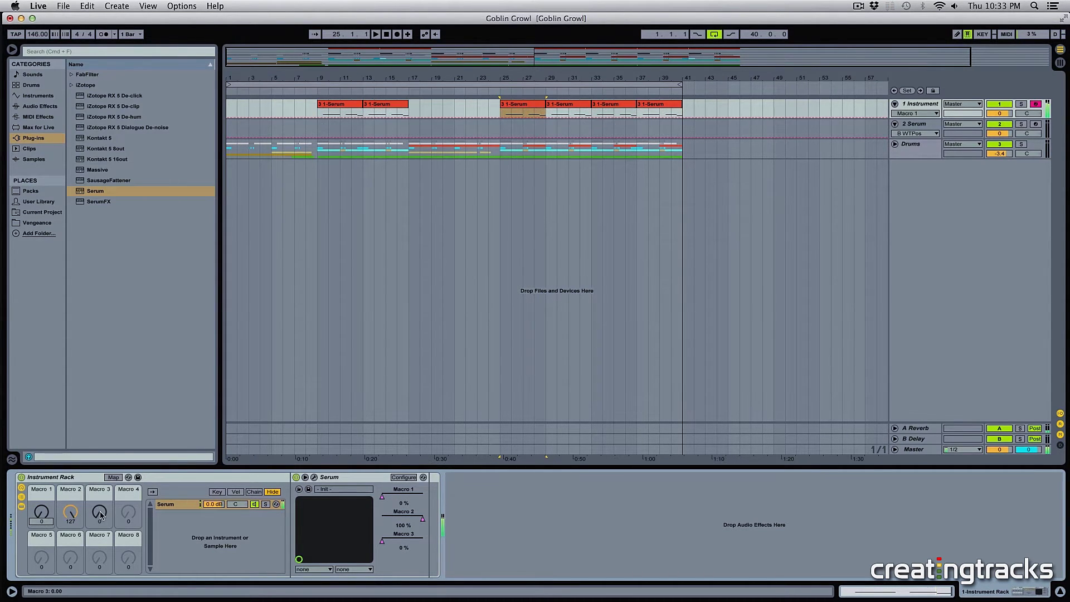
{"action": "left_click_drag", "start_coordinate": [100, 516], "coordinate": [99, 489]}
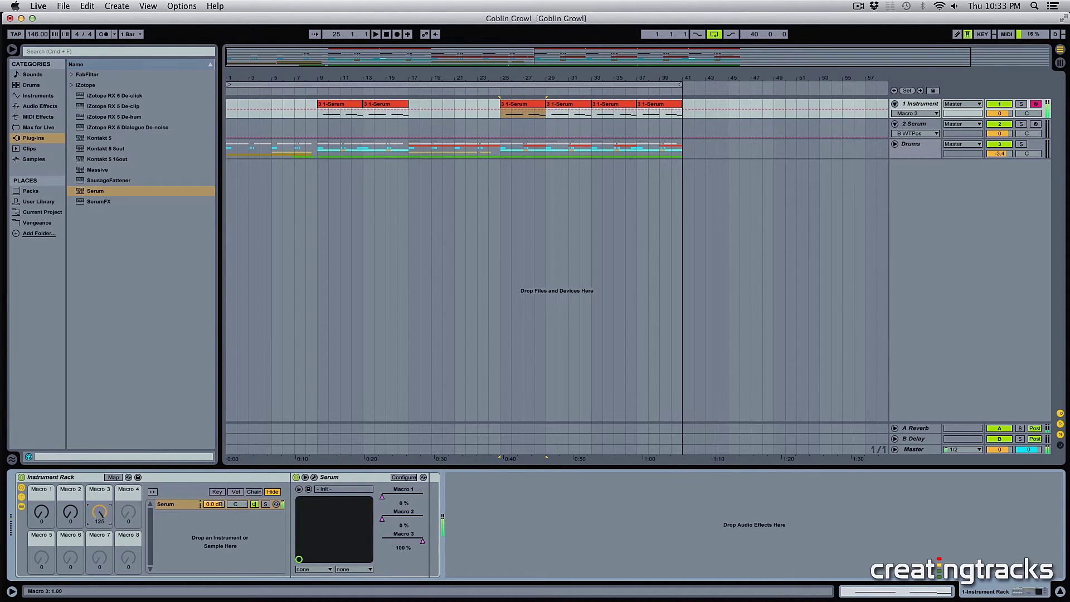
Set the instrument track's volume to -6.5 and play the arrangement from bar 25, demonstrating the rack macros.
{"action": "left_click", "coordinate": [496, 128]}
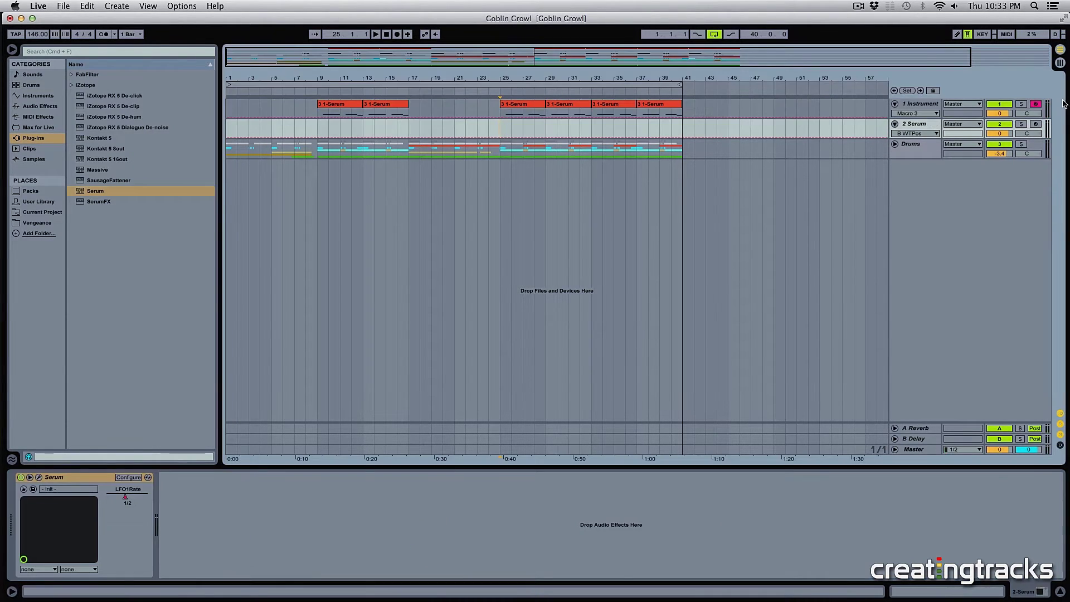
{"action": "left_click_drag", "start_coordinate": [1000, 113], "coordinate": [997, 113]}
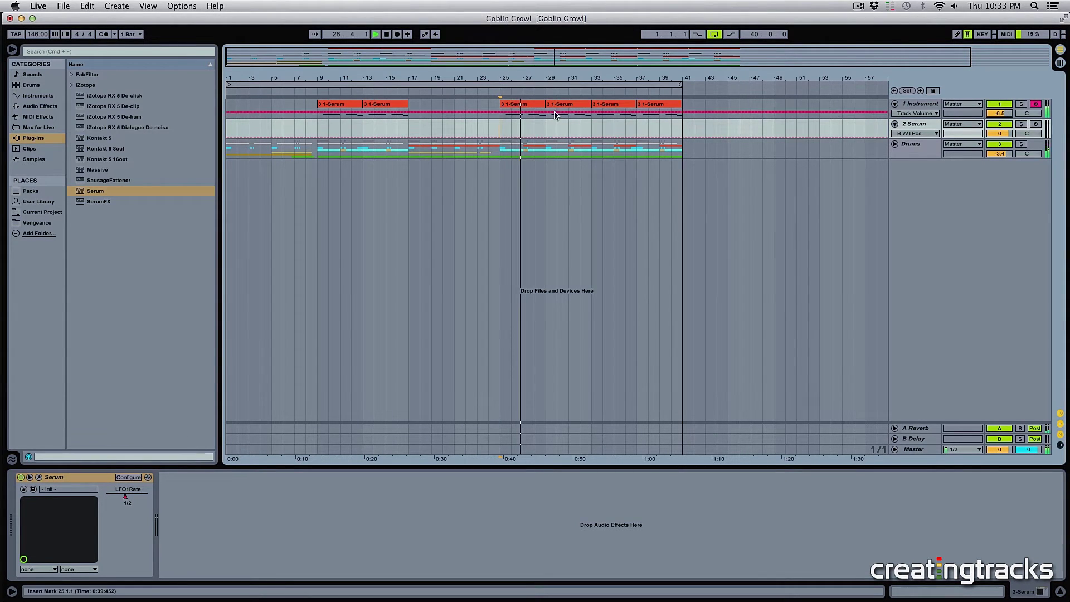
{"action": "left_click", "coordinate": [530, 105]}
{"action": "left_click_drag", "start_coordinate": [100, 512], "coordinate": [42, 512]}
{"action": "key", "text": "space"}
{"action": "left_click", "coordinate": [501, 134]}
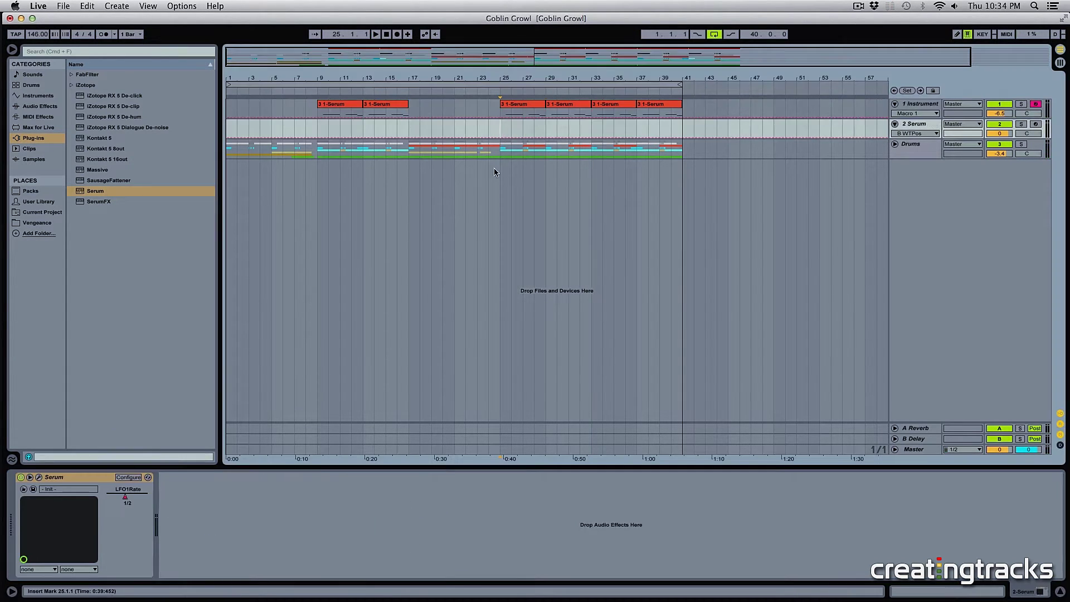
Open the Serum instrument on the second track, initialize its preset and move its window higher.
{"action": "left_click", "coordinate": [38, 477]}
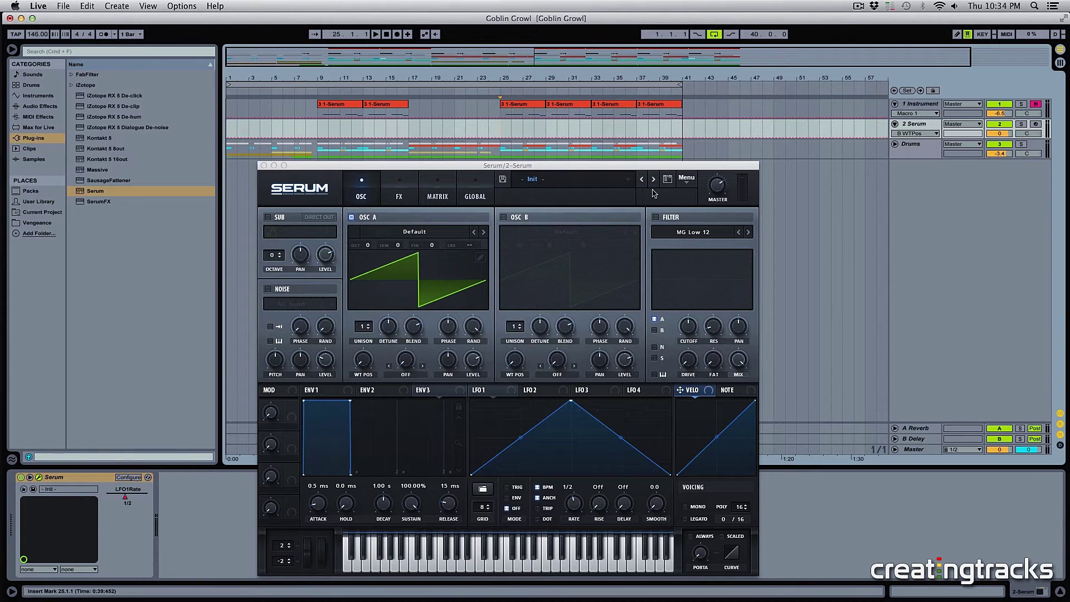
{"action": "left_click", "coordinate": [697, 196]}
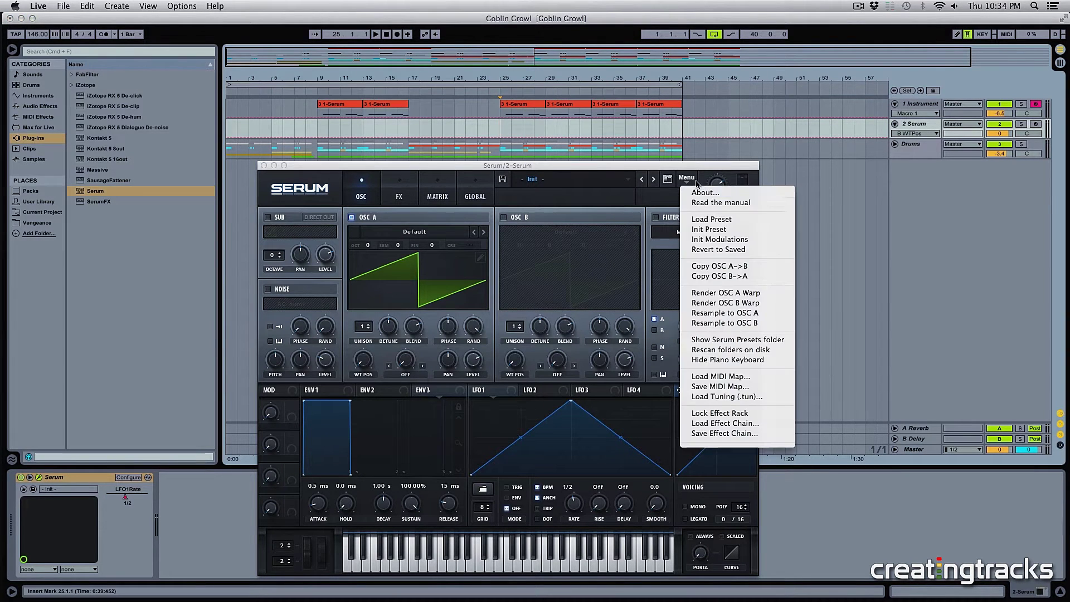
{"action": "left_click", "coordinate": [710, 228]}
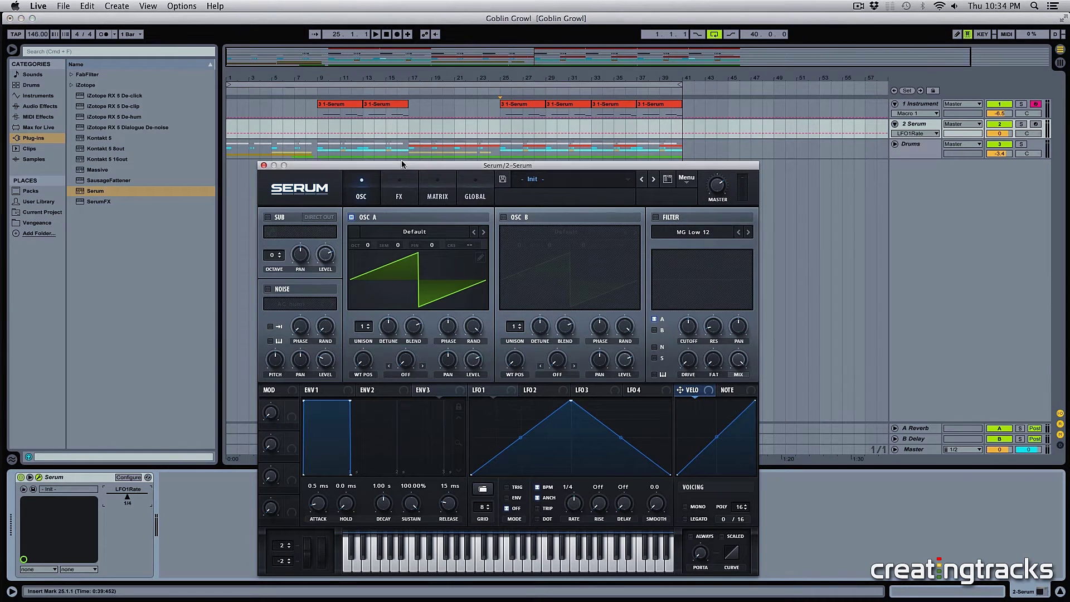
{"action": "left_click_drag", "start_coordinate": [405, 166], "coordinate": [407, 72]}
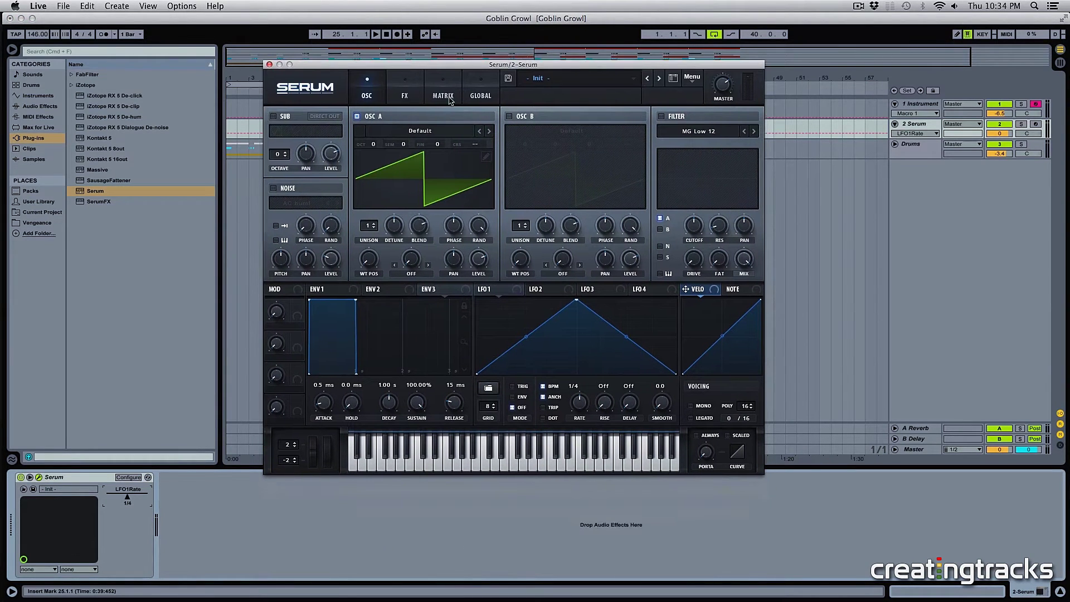
Enable oscillator B and load the spectral Gremlin [SN] wavetable into both oscillators.
{"action": "left_click", "coordinate": [509, 116]}
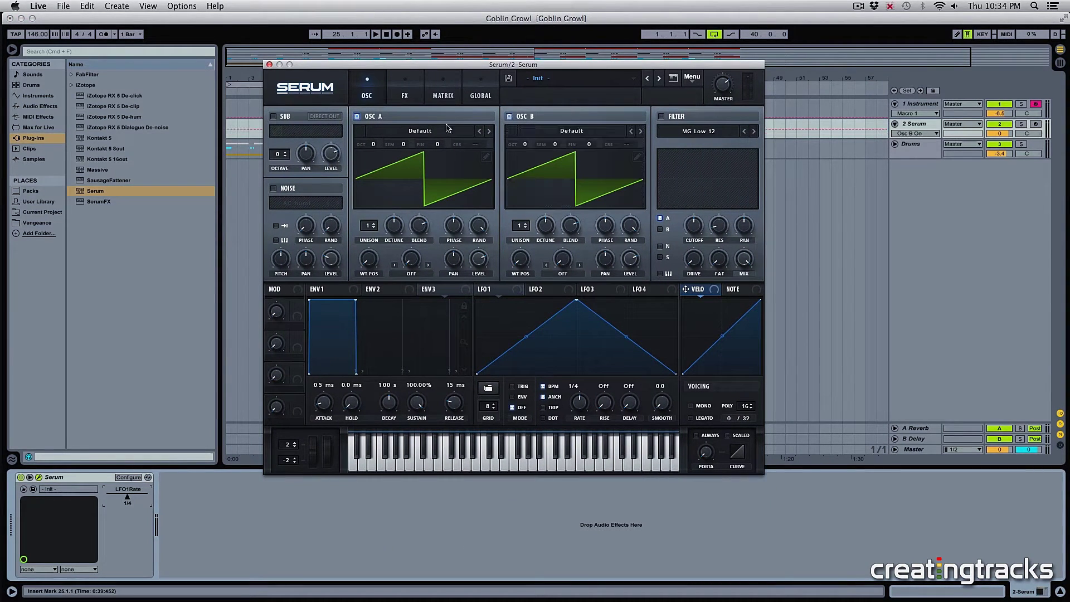
{"action": "left_click", "coordinate": [413, 131]}
{"action": "mouse_move", "coordinate": [438, 164]}
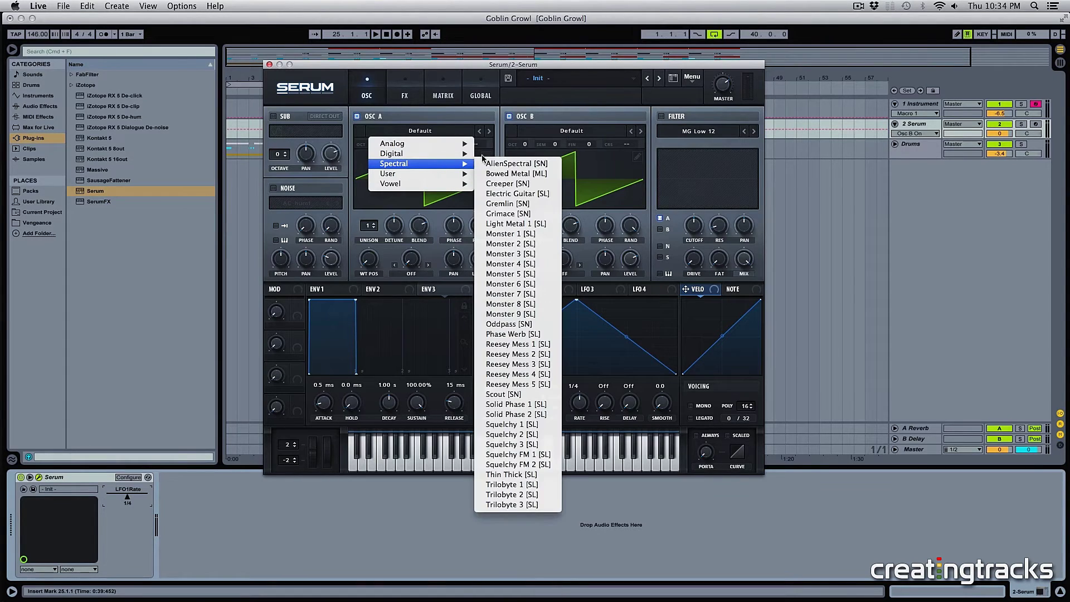
{"action": "left_click", "coordinate": [508, 203]}
{"action": "left_click", "coordinate": [572, 131]}
{"action": "mouse_move", "coordinate": [580, 164]}
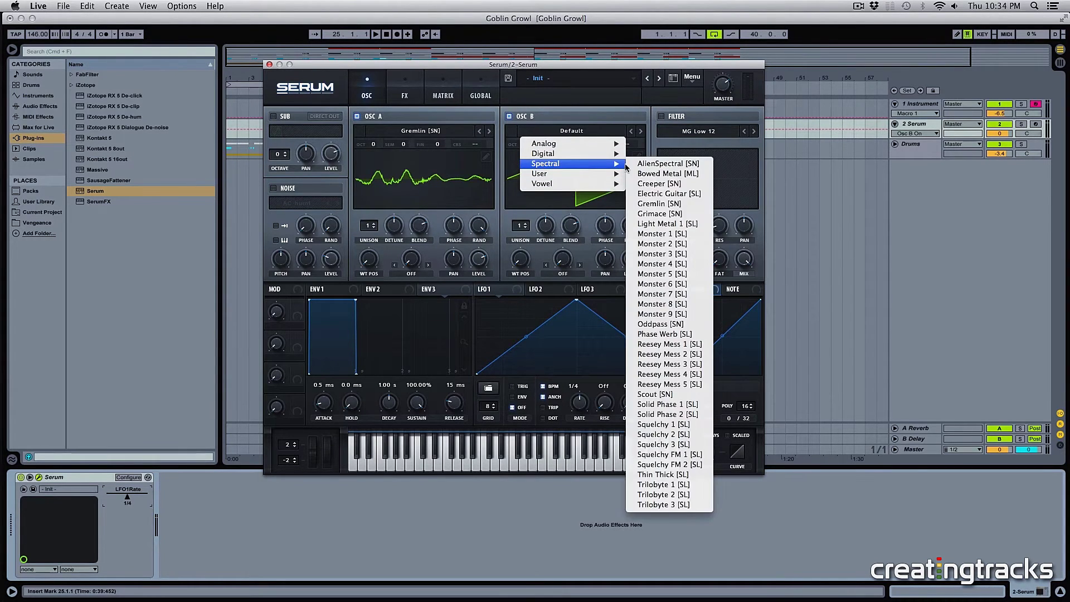
{"action": "left_click", "coordinate": [657, 203]}
Set both oscillators to 3 unison voices and an octave of -1.
{"action": "left_click", "coordinate": [525, 224]}
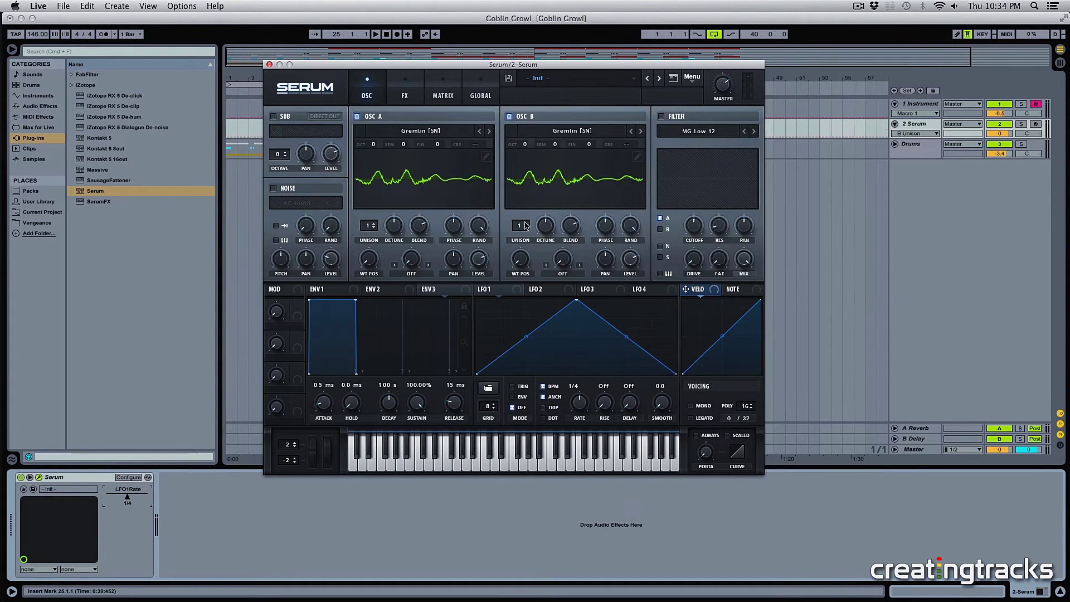
{"action": "left_click", "coordinate": [525, 224]}
{"action": "left_click", "coordinate": [373, 223]}
{"action": "left_click", "coordinate": [374, 225]}
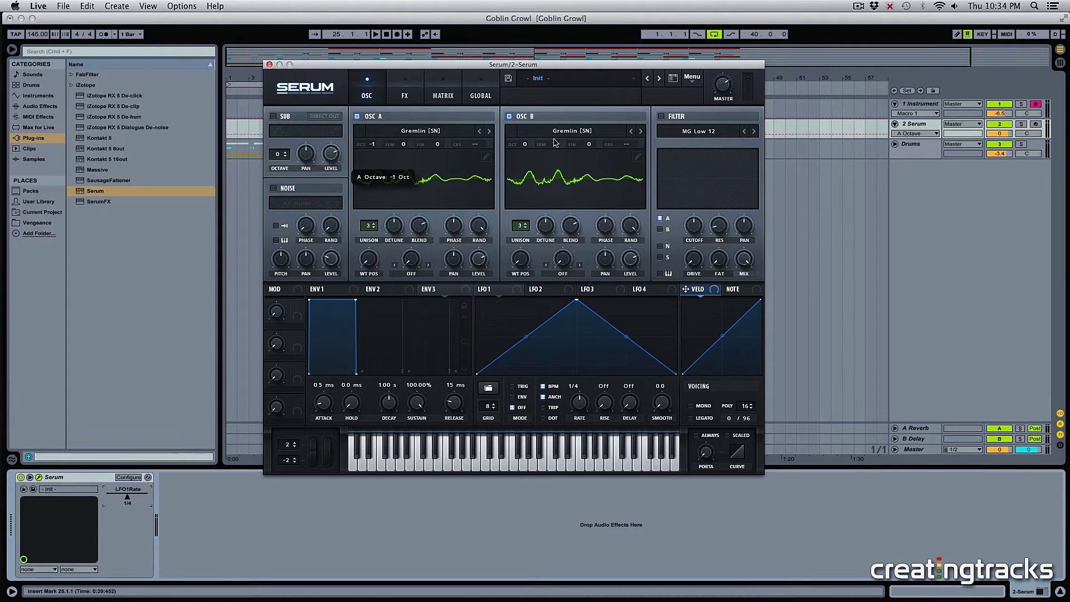
{"action": "left_click_drag", "start_coordinate": [524, 145], "coordinate": [523, 159]}
Set the warp mode of oscillators A and B to Bend +/-.
{"action": "left_click", "coordinate": [408, 274]}
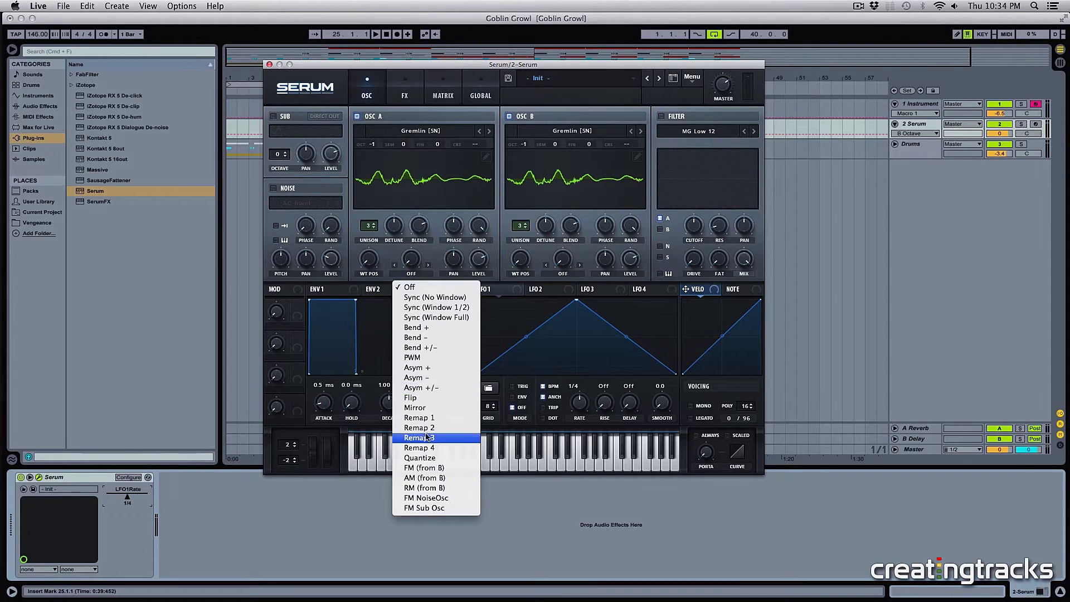
{"action": "left_click", "coordinate": [430, 347]}
{"action": "left_click", "coordinate": [563, 274]}
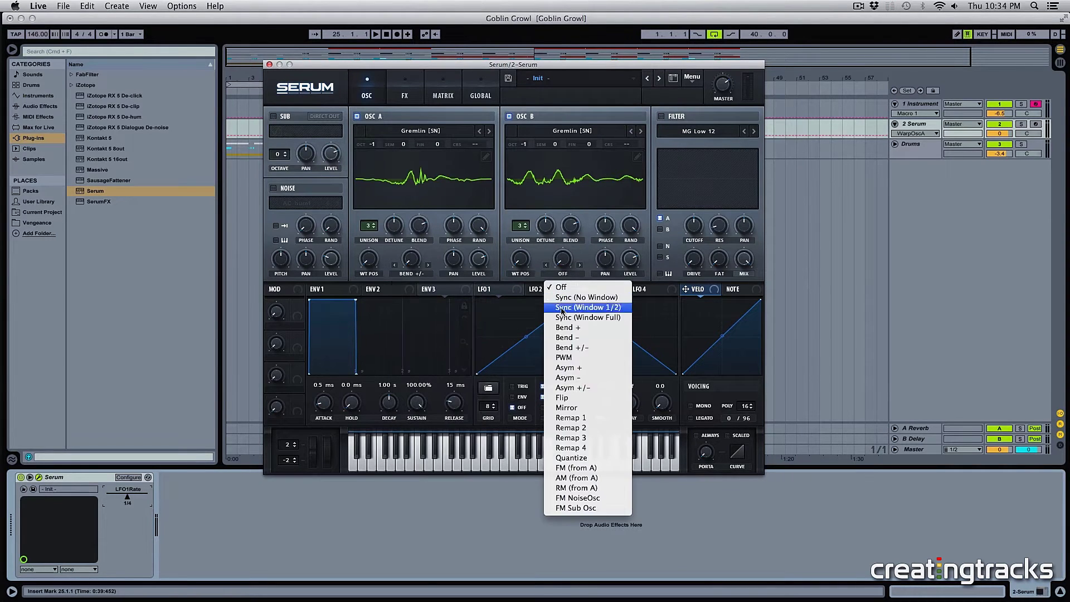
{"action": "left_click", "coordinate": [580, 347]}
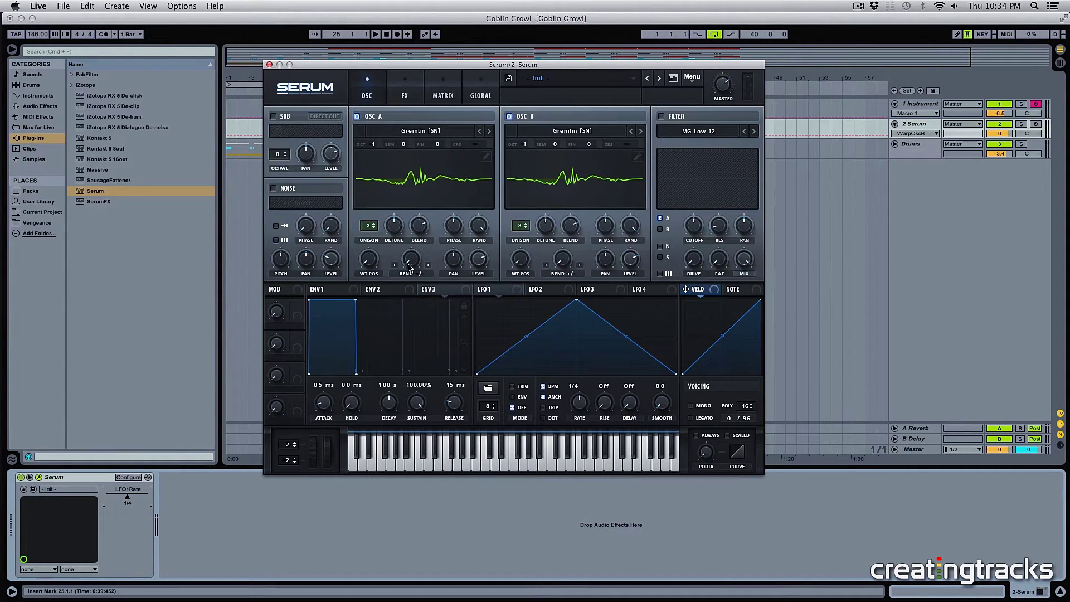
Raise oscillator B's wavetable position and the bend amounts of both oscillators.
{"action": "left_click_drag", "start_coordinate": [520, 258], "coordinate": [522, 116]}
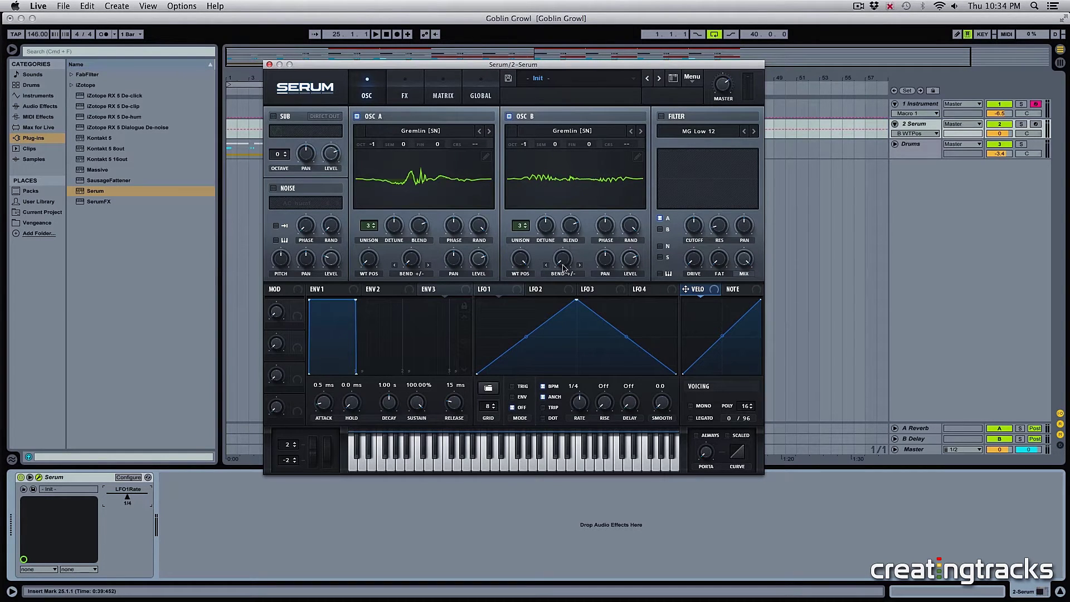
{"action": "left_click_drag", "start_coordinate": [564, 268], "coordinate": [564, 177]}
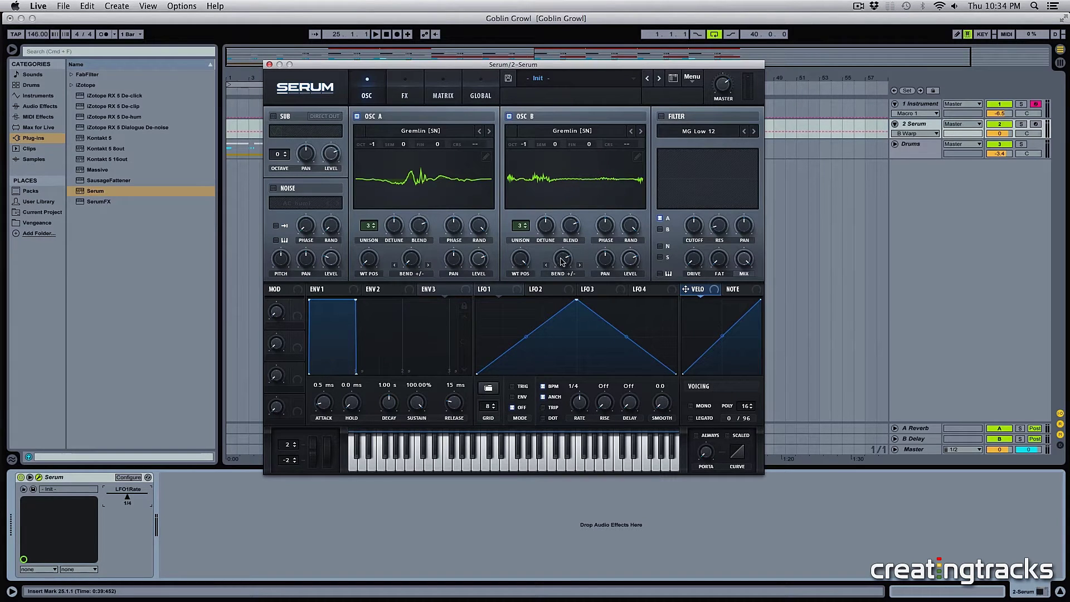
{"action": "left_click_drag", "start_coordinate": [409, 267], "coordinate": [410, 230]}
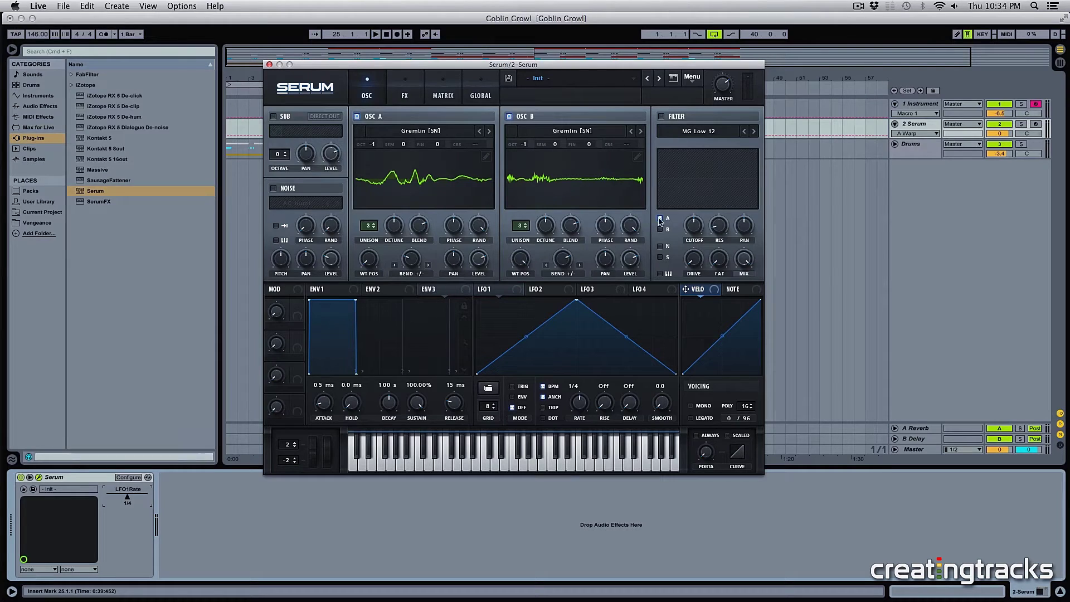
Arm the 2 Serum track and adjust the synth's master volume while playing test notes.
{"action": "left_click", "coordinate": [723, 84]}
{"action": "left_click", "coordinate": [1033, 124]}
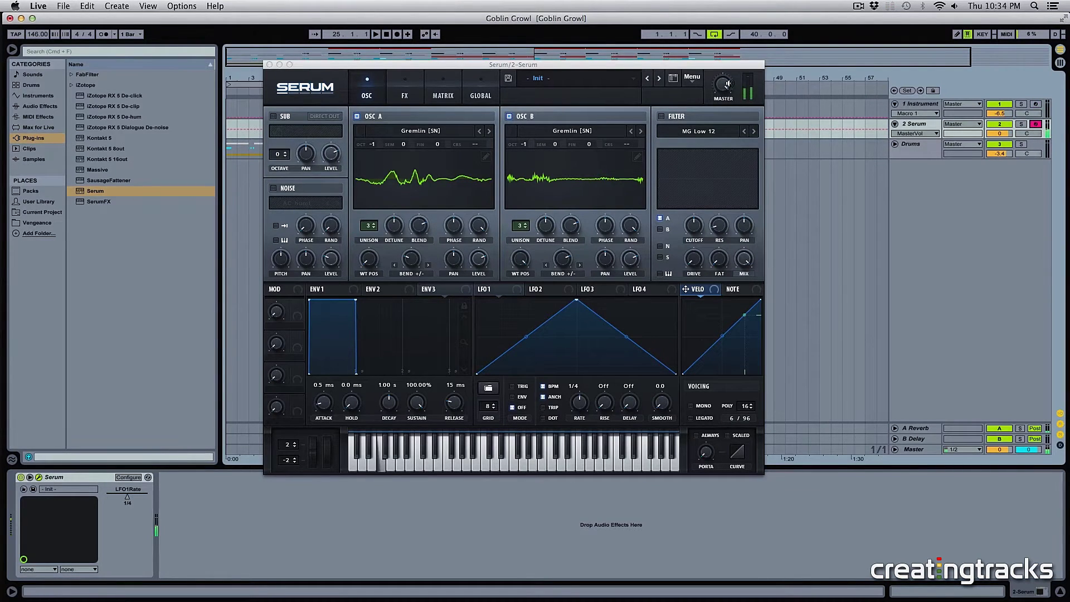
{"action": "left_click", "coordinate": [725, 88]}
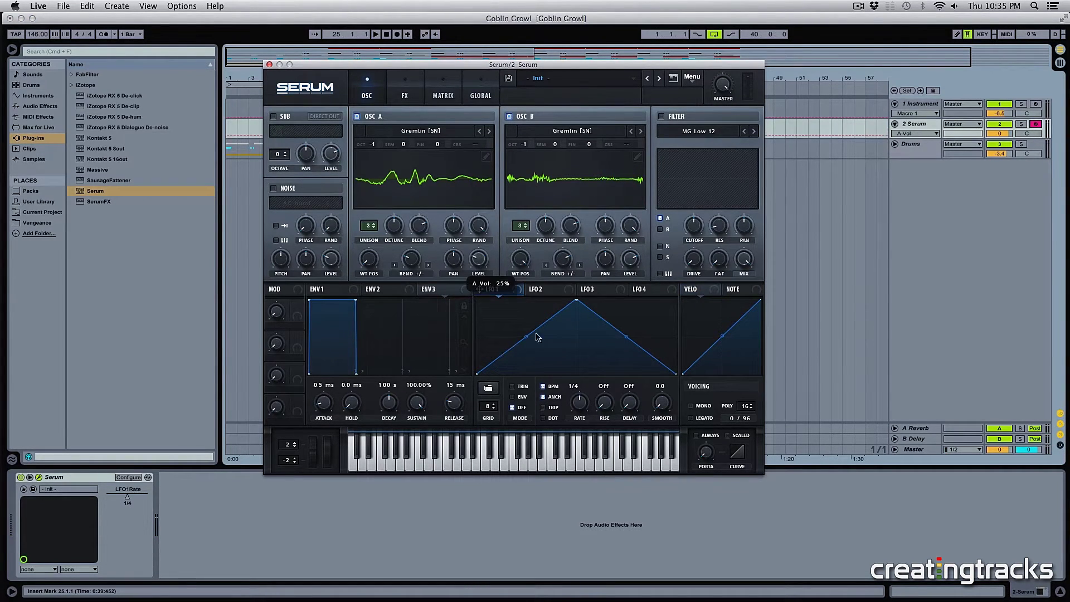
Lower both oscillator levels, with B at 0%, and assign LFO 1 to modulate them.
{"action": "left_click_drag", "start_coordinate": [480, 289], "coordinate": [630, 259]}
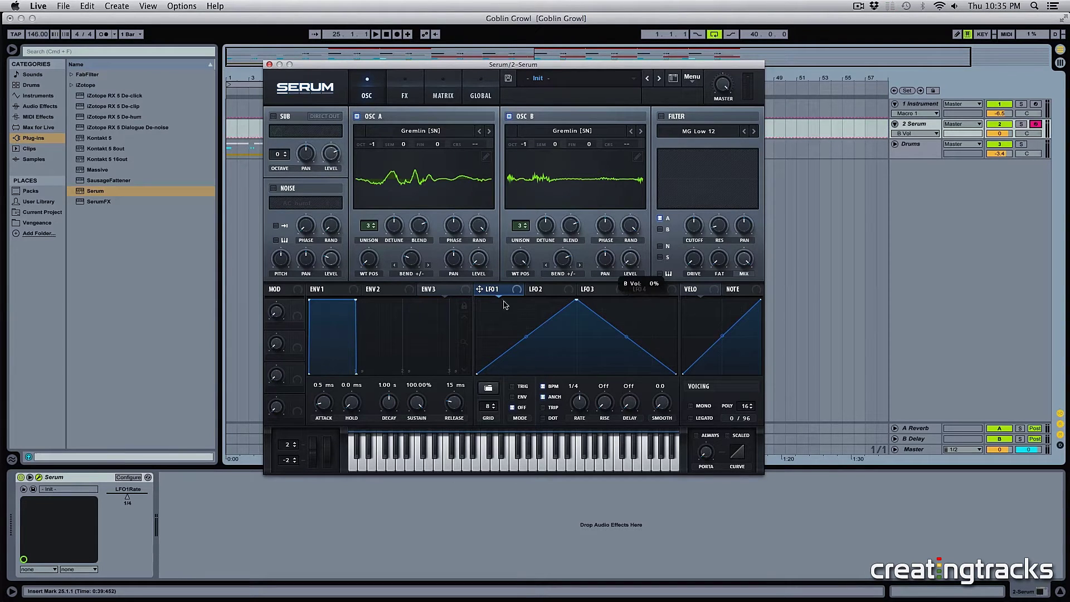
{"action": "left_click_drag", "start_coordinate": [481, 289], "coordinate": [630, 260]}
{"action": "key", "text": "f"}
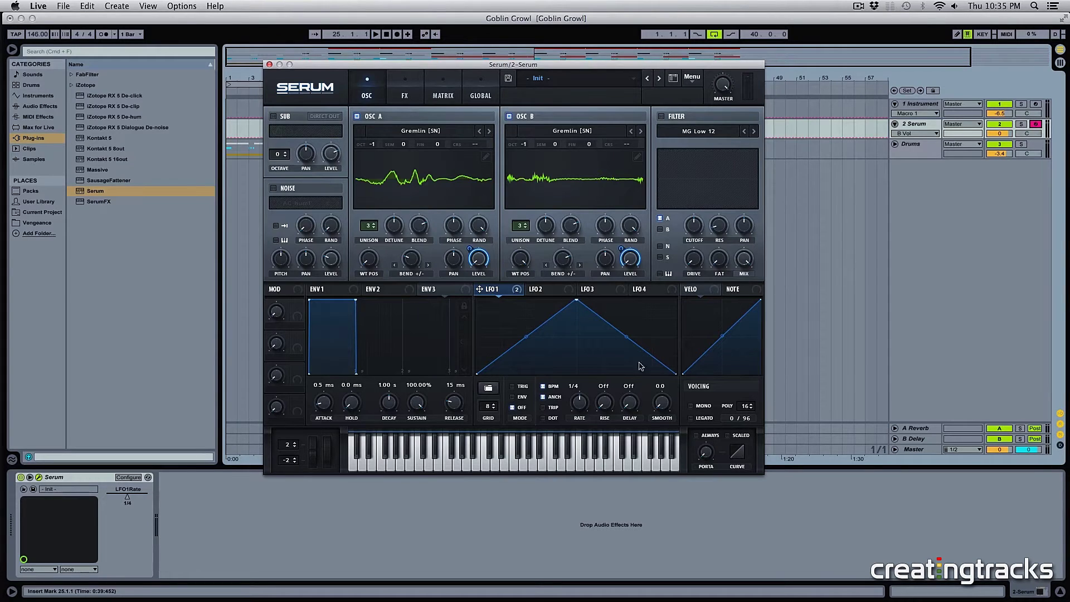
Reshape LFO 1 into two rounded humps that each fall to zero, with peaks shifted slightly early.
{"action": "left_click_drag", "start_coordinate": [574, 303], "coordinate": [523, 291]}
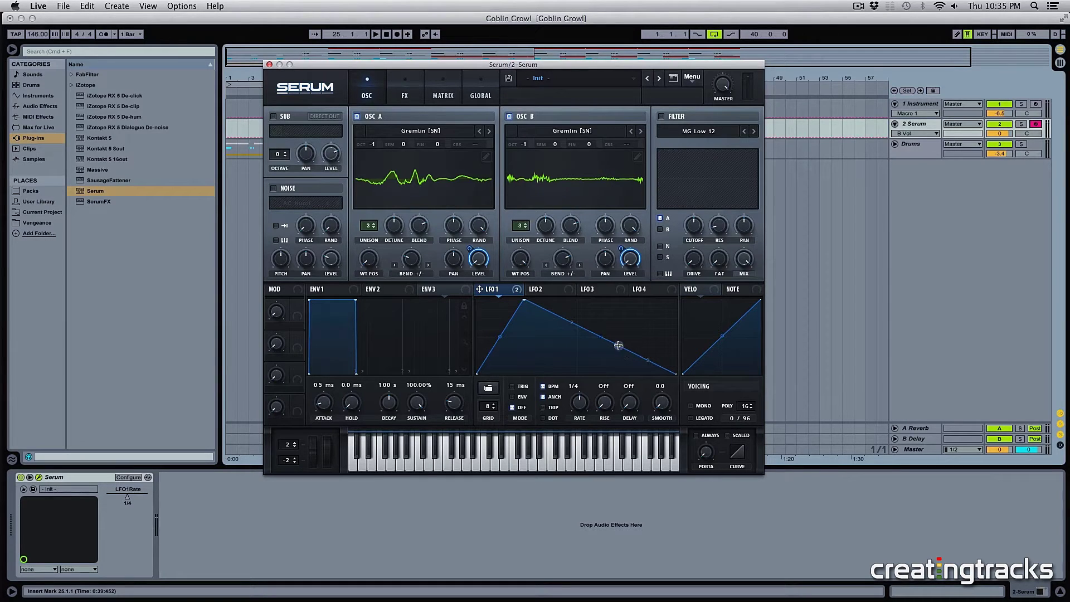
{"action": "left_click_drag", "start_coordinate": [618, 345], "coordinate": [576, 377]}
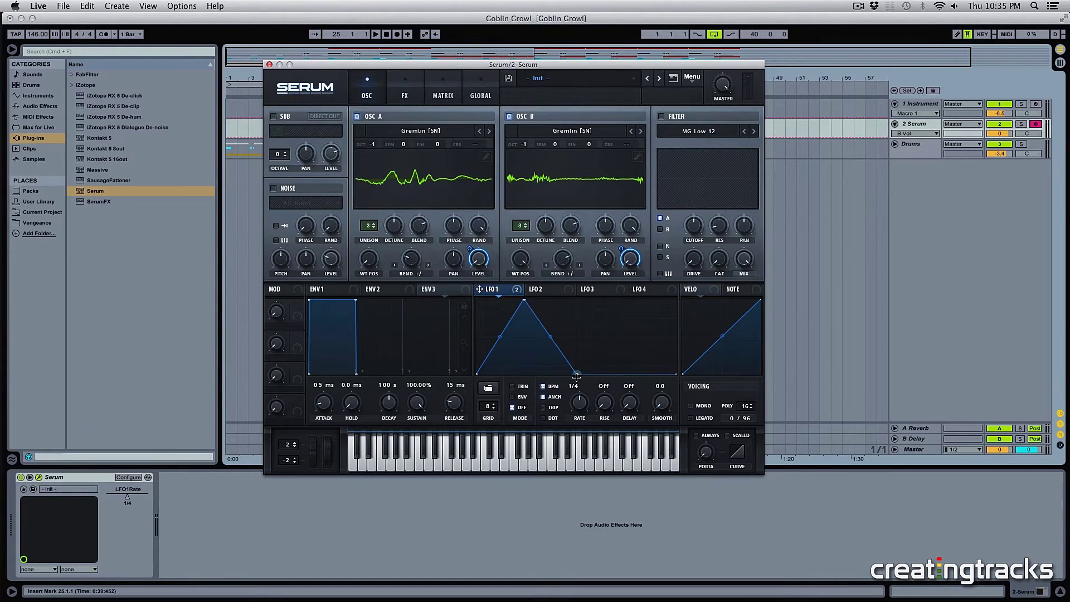
{"action": "double_click", "coordinate": [623, 374]}
{"action": "left_click_drag", "start_coordinate": [623, 374], "coordinate": [629, 298]}
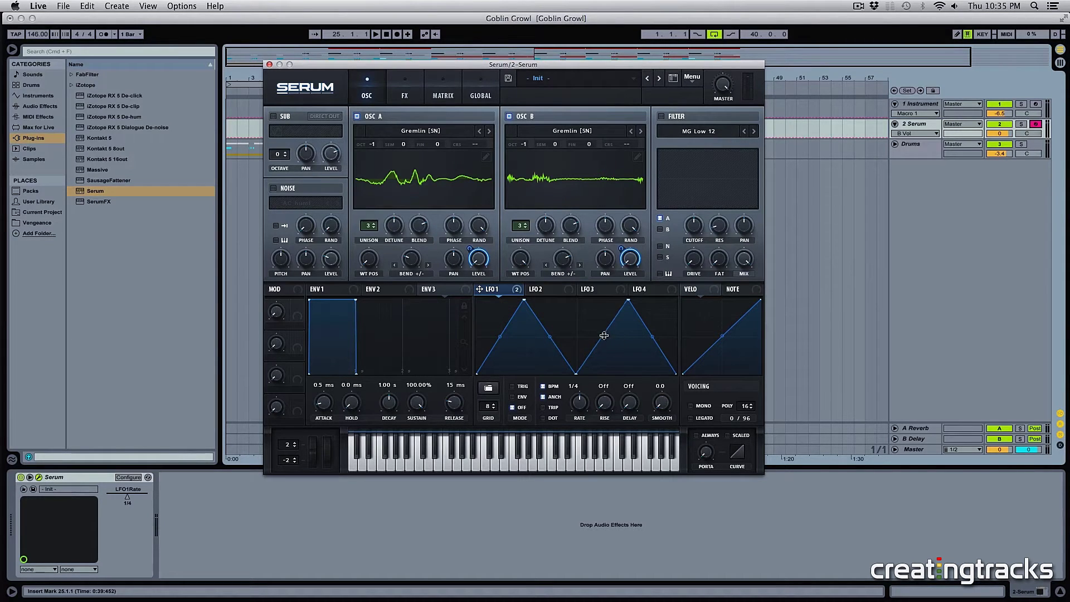
{"action": "left_click_drag", "start_coordinate": [602, 335], "coordinate": [607, 348]}
{"action": "left_click_drag", "start_coordinate": [525, 302], "coordinate": [512, 296]}
{"action": "left_click_drag", "start_coordinate": [629, 297], "coordinate": [614, 291]}
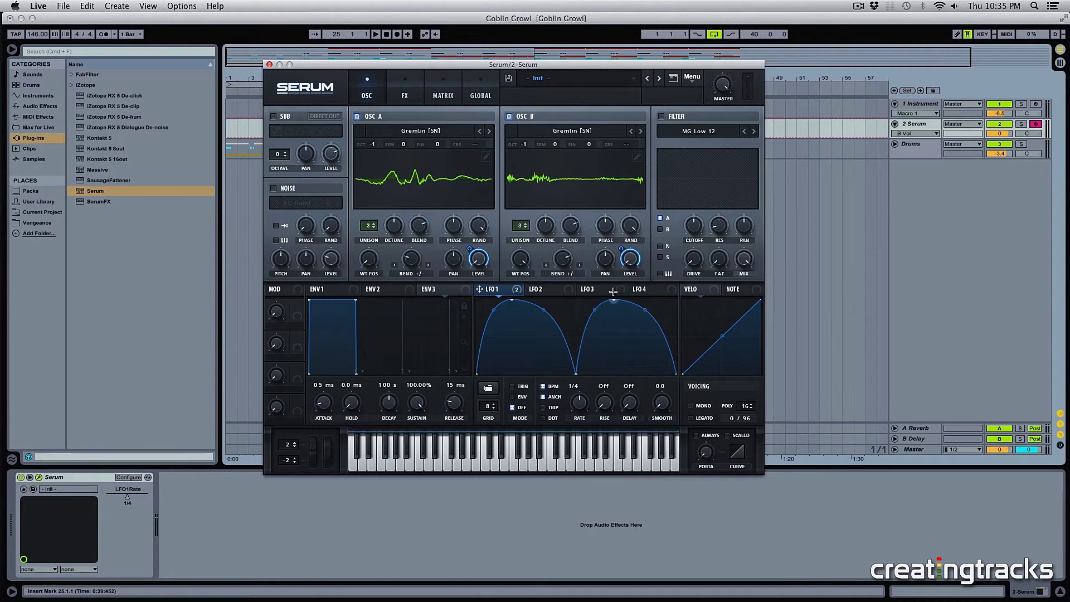
Set LFO 1 to TRIG mode at a 1/2 rate and assign it to both bend amounts, with -27 on oscillator B.
{"action": "key", "text": "f"}
{"action": "key", "text": "f"}
{"action": "left_click_drag", "start_coordinate": [479, 289], "coordinate": [411, 260]}
{"action": "left_click_drag", "start_coordinate": [480, 289], "coordinate": [557, 250]}
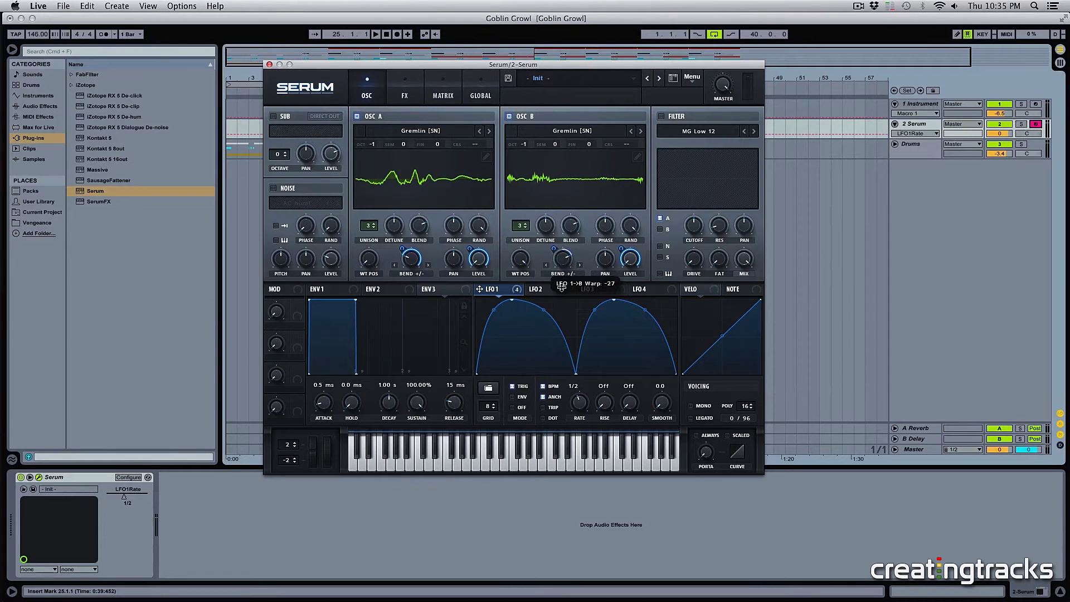
Fine-tune LFO 1's modulation depth on the bend amounts of oscillators A and B.
{"action": "left_click_drag", "start_coordinate": [402, 248], "coordinate": [402, 262]}
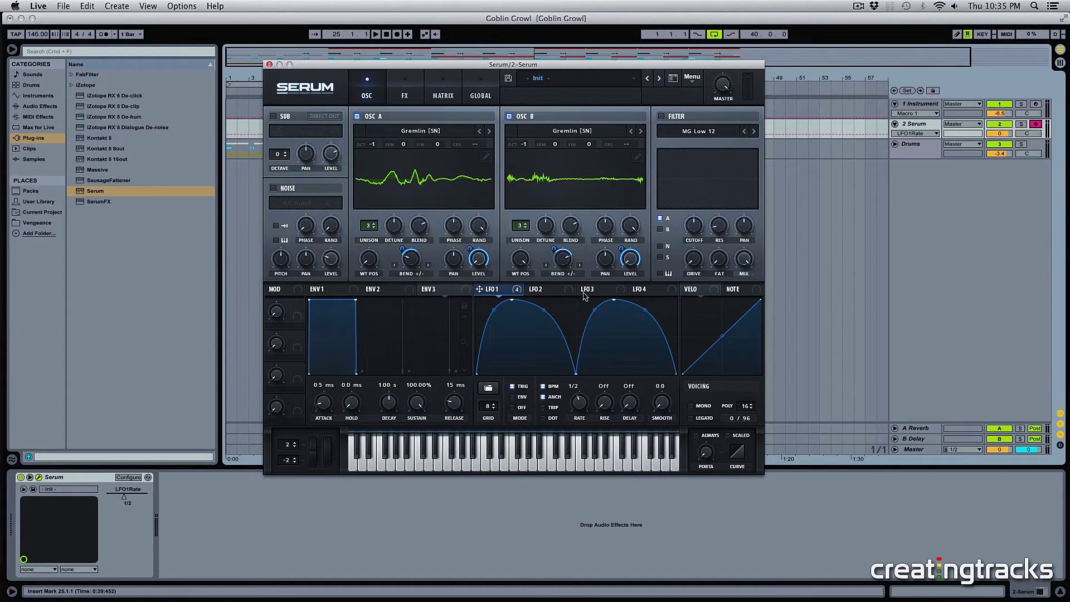
{"action": "right_click", "coordinate": [556, 251]}
{"action": "left_click", "coordinate": [552, 251]}
Enable the filter for oscillators A and B and set its type to Bandreject.
{"action": "left_click", "coordinate": [661, 117]}
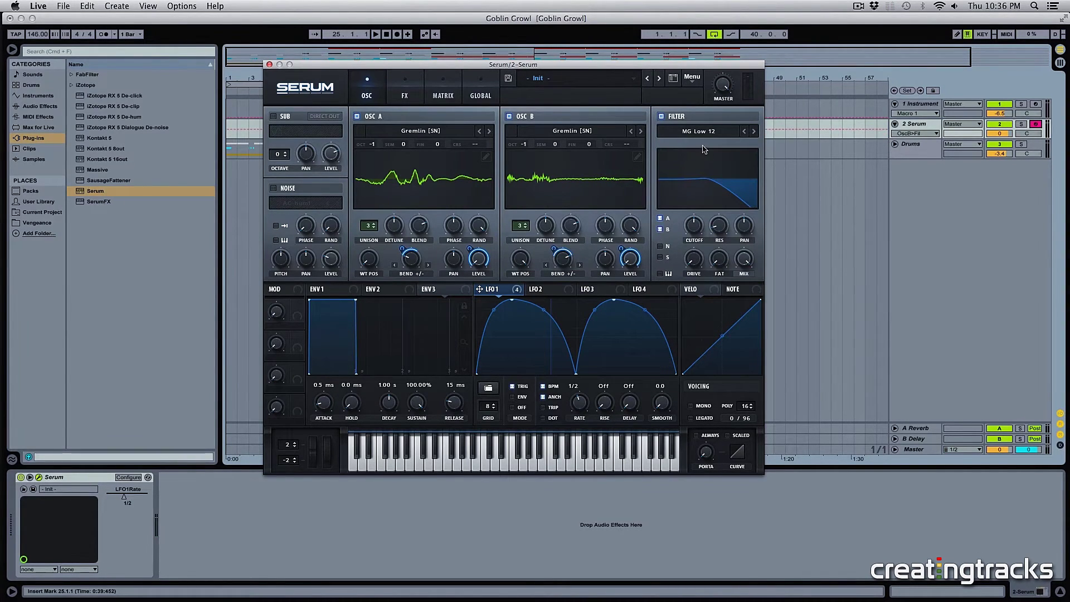
{"action": "left_click", "coordinate": [681, 135]}
{"action": "mouse_move", "coordinate": [702, 174]}
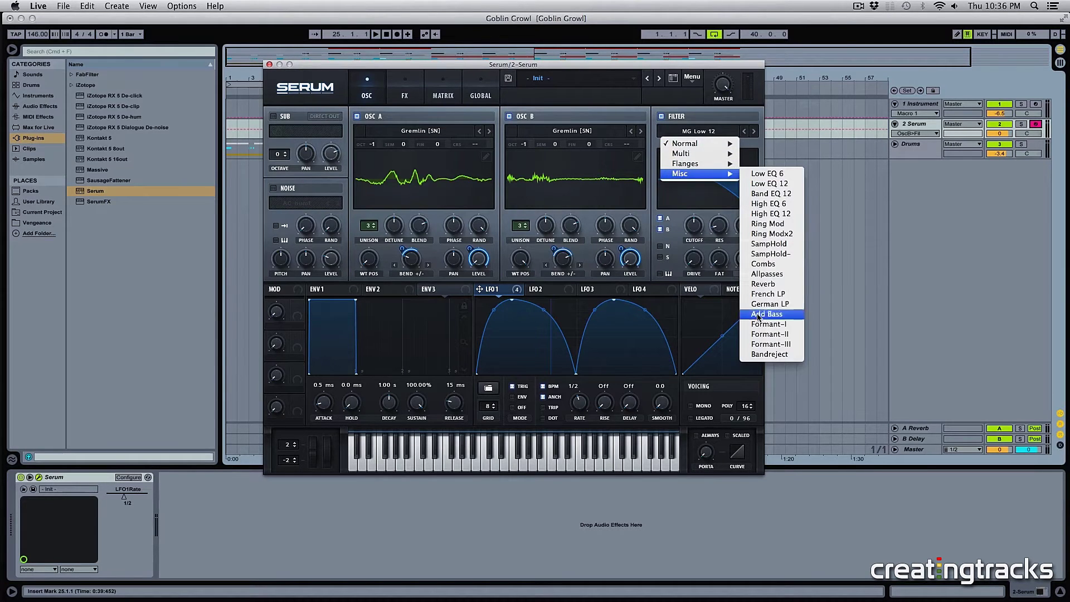
{"action": "left_click", "coordinate": [762, 355]}
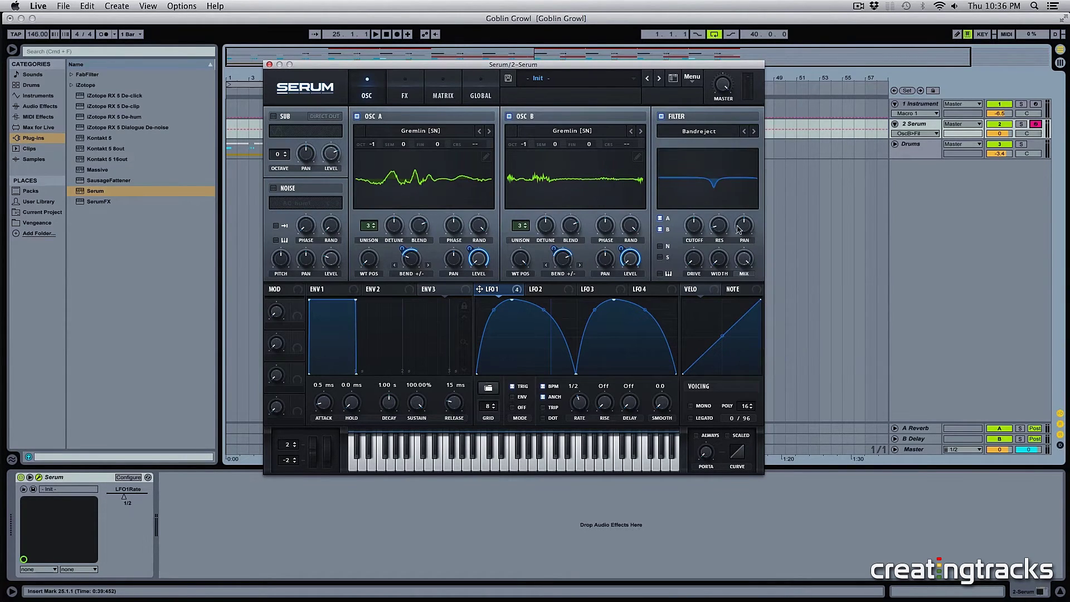
Raise the filter's resonance, adjust its width and lower the cutoff to 39 Hz.
{"action": "left_click_drag", "start_coordinate": [717, 197], "coordinate": [724, 168]}
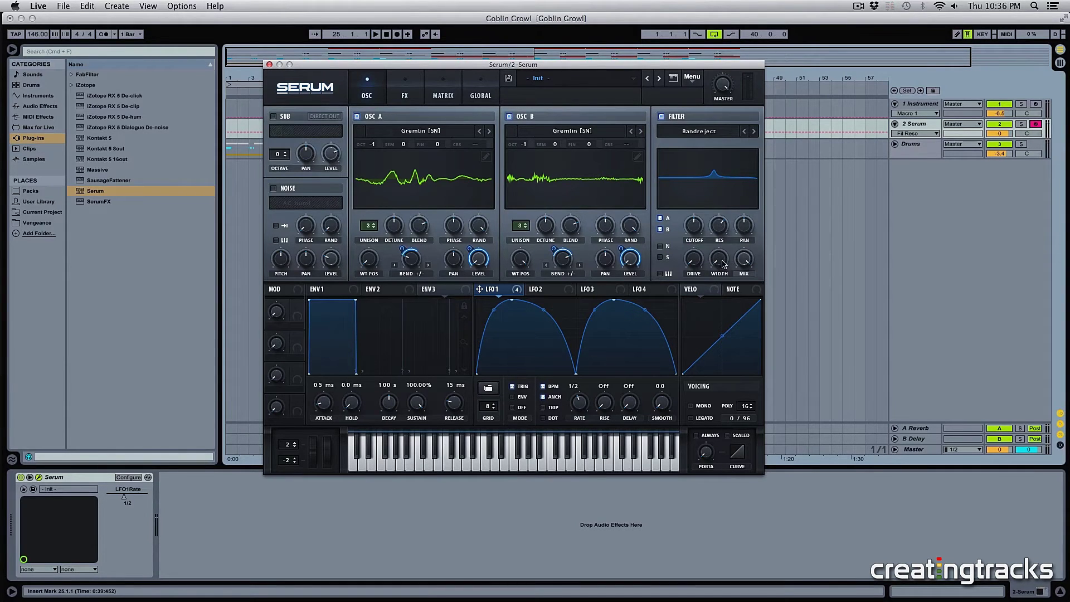
{"action": "mouse_move", "coordinate": [722, 260]}
{"action": "left_mouse_down"}
{"action": "mouse_move", "coordinate": [719, 238]}
{"action": "mouse_move", "coordinate": [692, 255]}
{"action": "mouse_move", "coordinate": [690, 246]}
{"action": "mouse_move", "coordinate": [697, 240]}
{"action": "mouse_move", "coordinate": [707, 274]}
{"action": "left_mouse_up"}
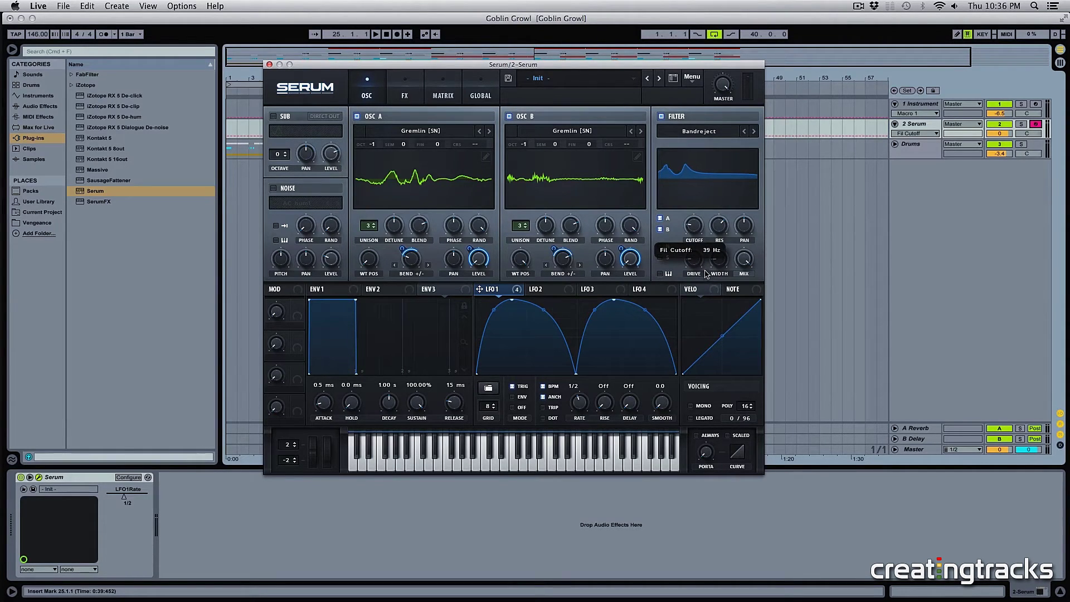
Assign LFO 1 to the filter cutoff at a depth of 37 and fine-tune the filter width and master volume.
{"action": "left_click_drag", "start_coordinate": [479, 289], "coordinate": [690, 217]}
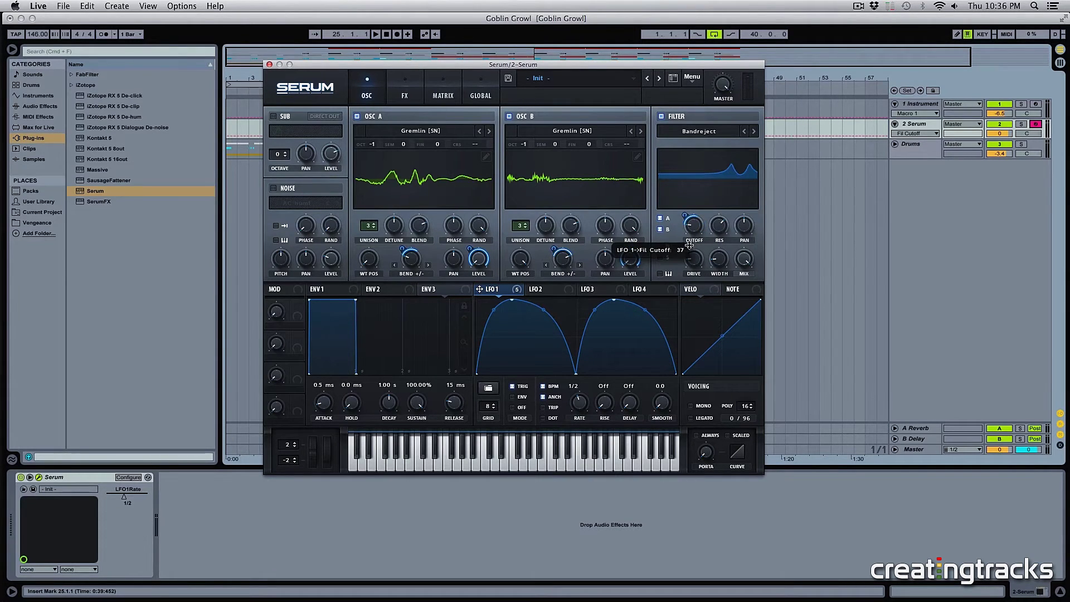
{"action": "left_click", "coordinate": [721, 262]}
{"action": "mouse_move", "coordinate": [719, 256]}
{"action": "left_mouse_down"}
{"action": "mouse_move", "coordinate": [714, 242]}
{"action": "mouse_move", "coordinate": [721, 261]}
{"action": "left_mouse_up"}
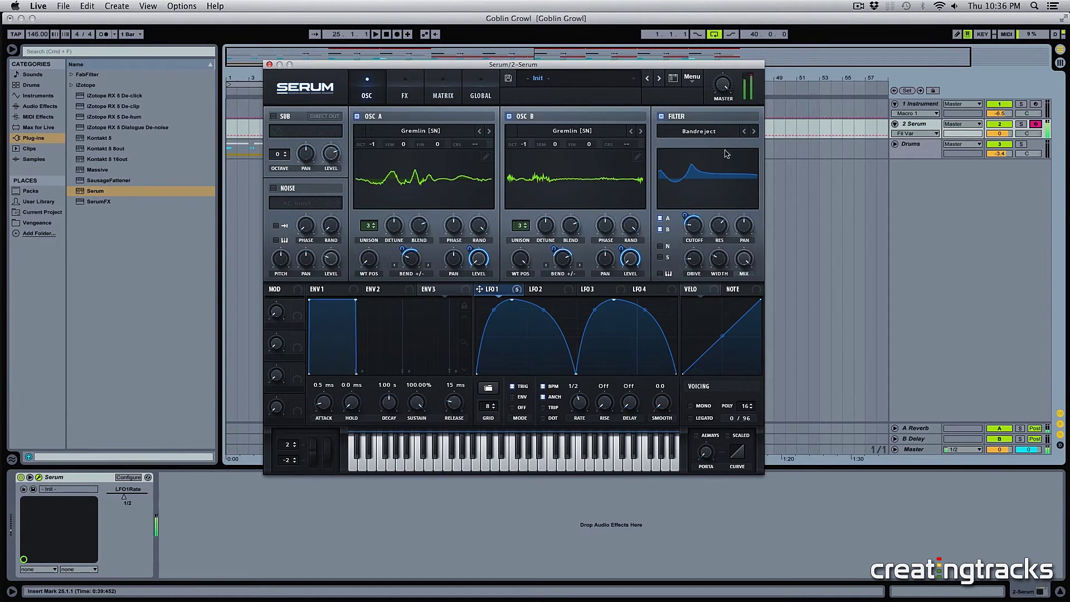
{"action": "left_click_drag", "start_coordinate": [723, 91], "coordinate": [724, 101]}
Enable the Hyper/Dimension effect in the effects rack and check the output level.
{"action": "left_click", "coordinate": [406, 93]}
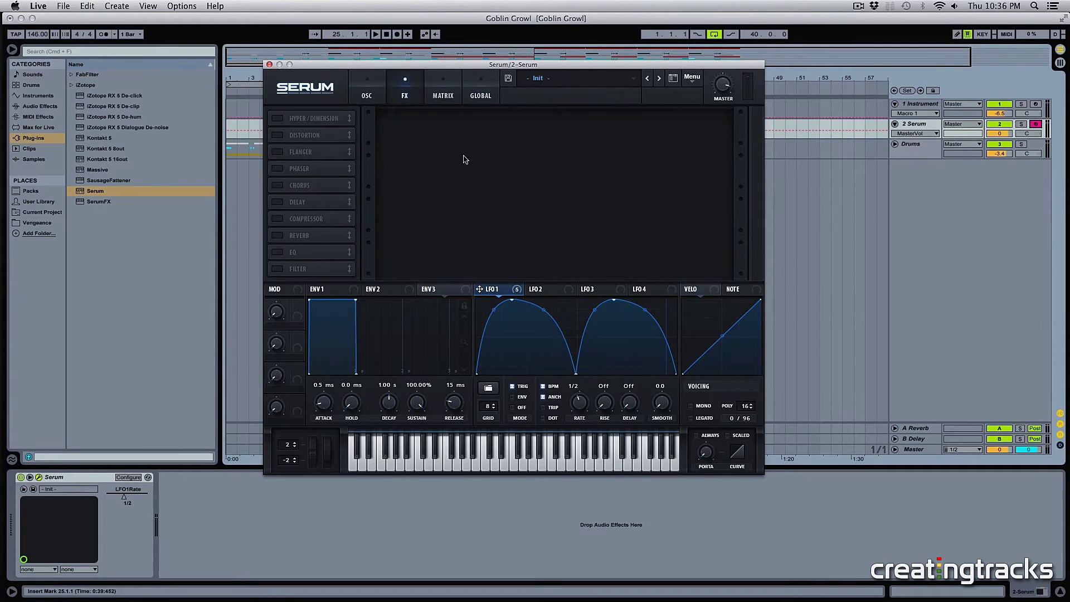
{"action": "left_click", "coordinate": [278, 119]}
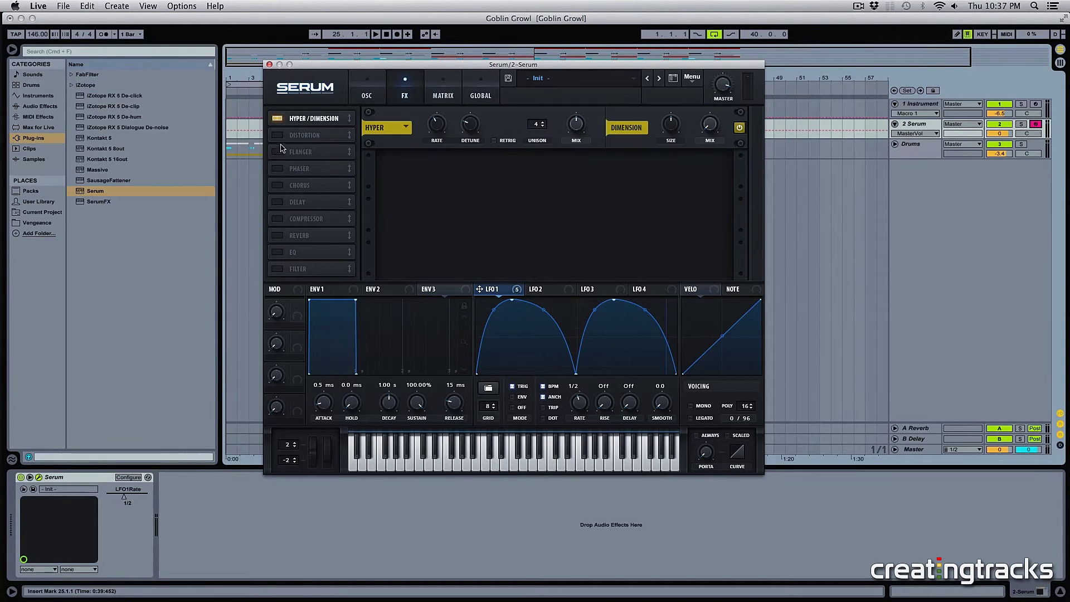
{"action": "left_click", "coordinate": [719, 128]}
{"action": "left_click", "coordinate": [725, 93]}
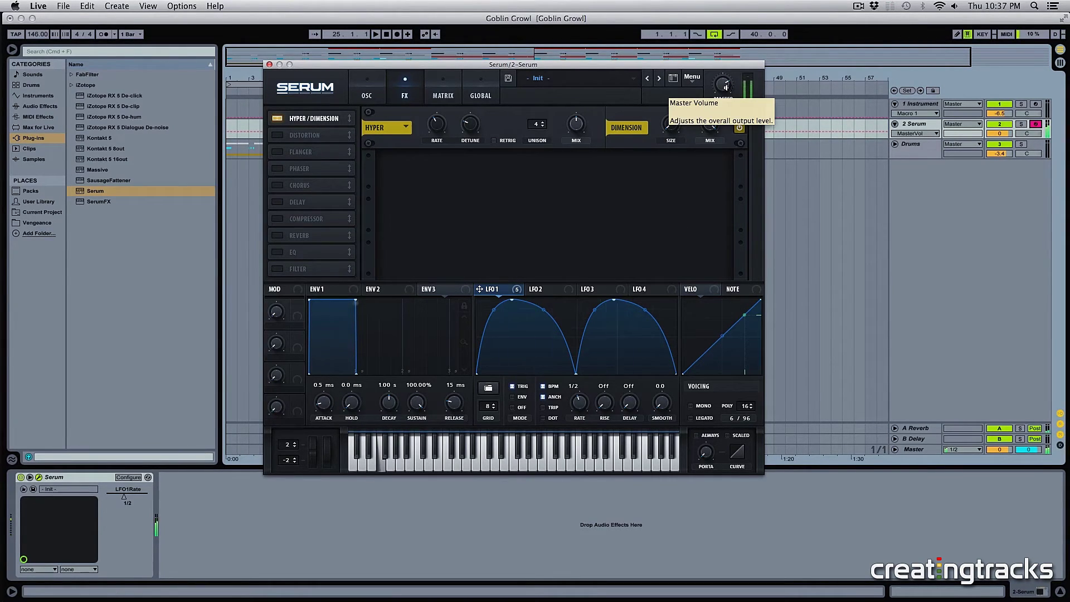
Enable the Distortion effect, set its type to HardClip and place its filter in PRE position.
{"action": "left_click", "coordinate": [276, 136]}
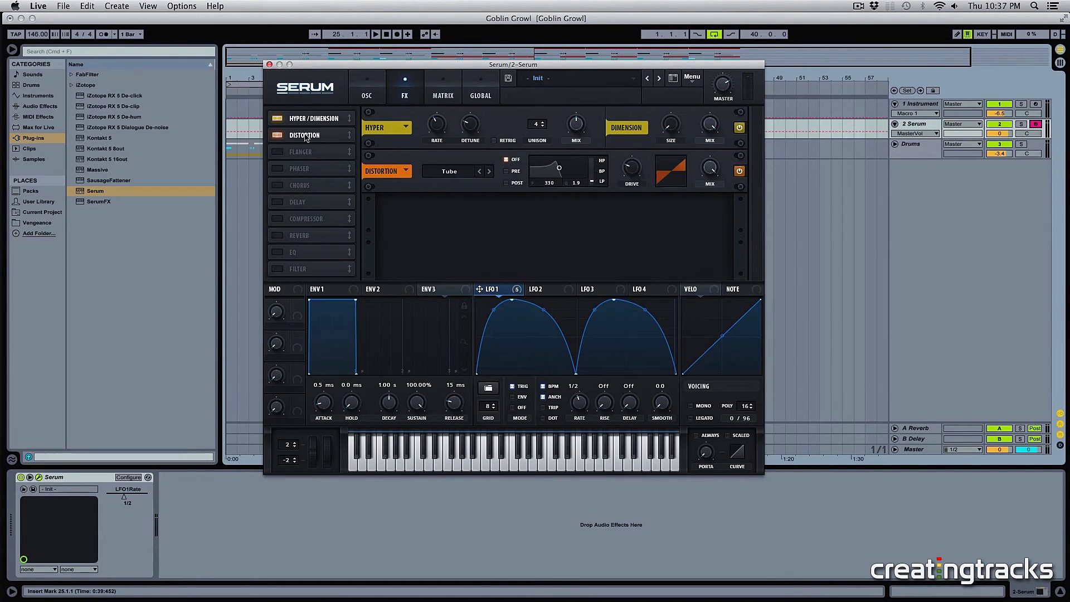
{"action": "left_click", "coordinate": [463, 174]}
{"action": "left_click", "coordinate": [461, 204]}
{"action": "left_click", "coordinate": [508, 172]}
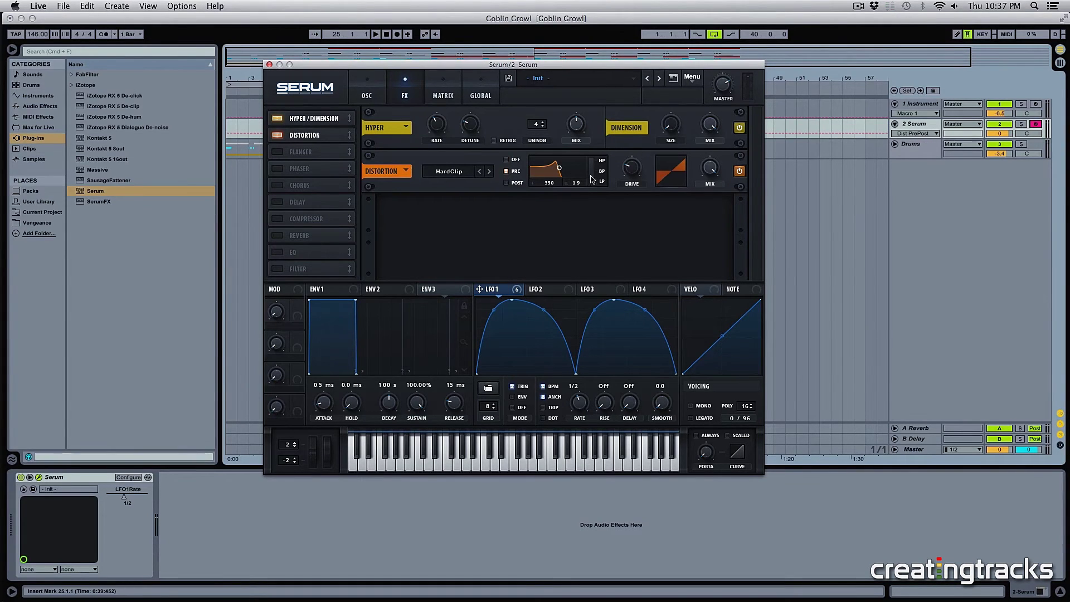
Set the distortion filter to high-pass at frequency 79 and Q 0.1, and raise the drive to 76%.
{"action": "left_click_drag", "start_coordinate": [594, 183], "coordinate": [600, 57]}
{"action": "left_click_drag", "start_coordinate": [593, 162], "coordinate": [589, 173]}
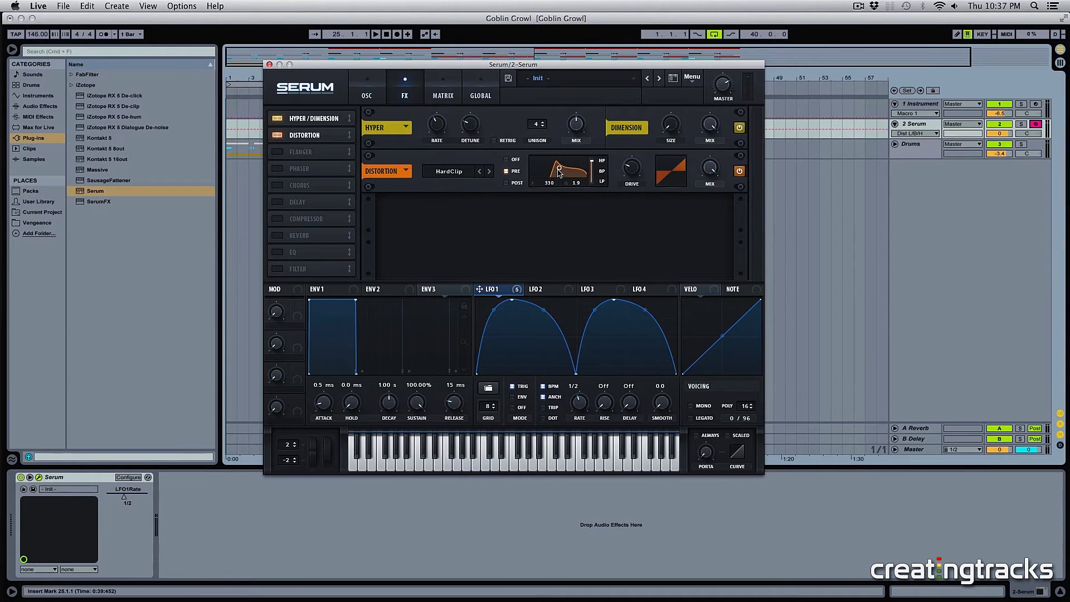
{"action": "left_click_drag", "start_coordinate": [562, 175], "coordinate": [566, 186]}
{"action": "left_click_drag", "start_coordinate": [628, 175], "coordinate": [633, 107]}
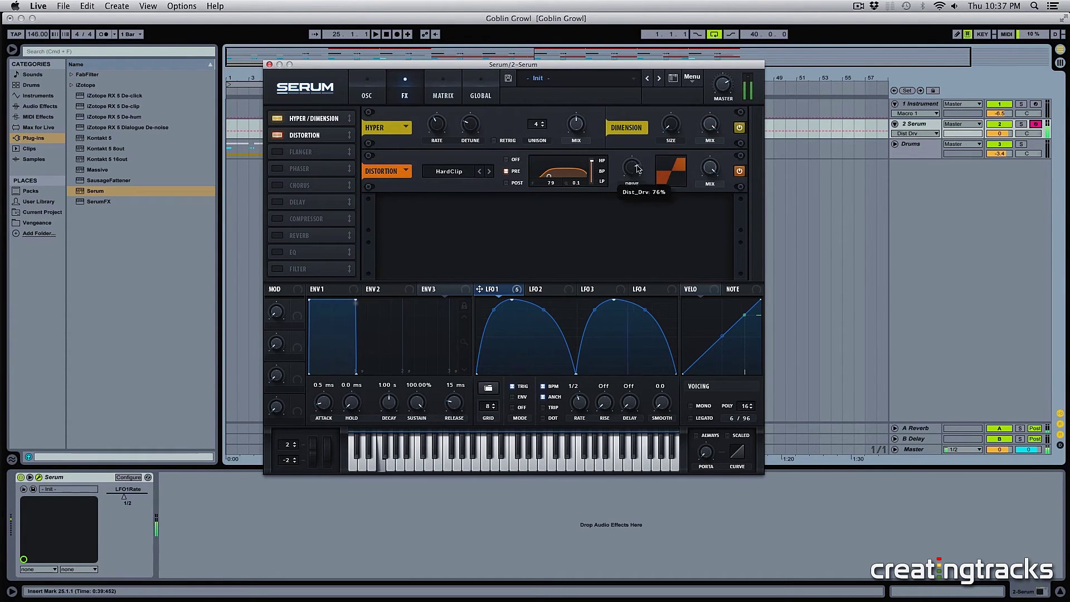
{"action": "left_click_drag", "start_coordinate": [672, 170], "coordinate": [725, 176]}
{"action": "mouse_move", "coordinate": [634, 173]}
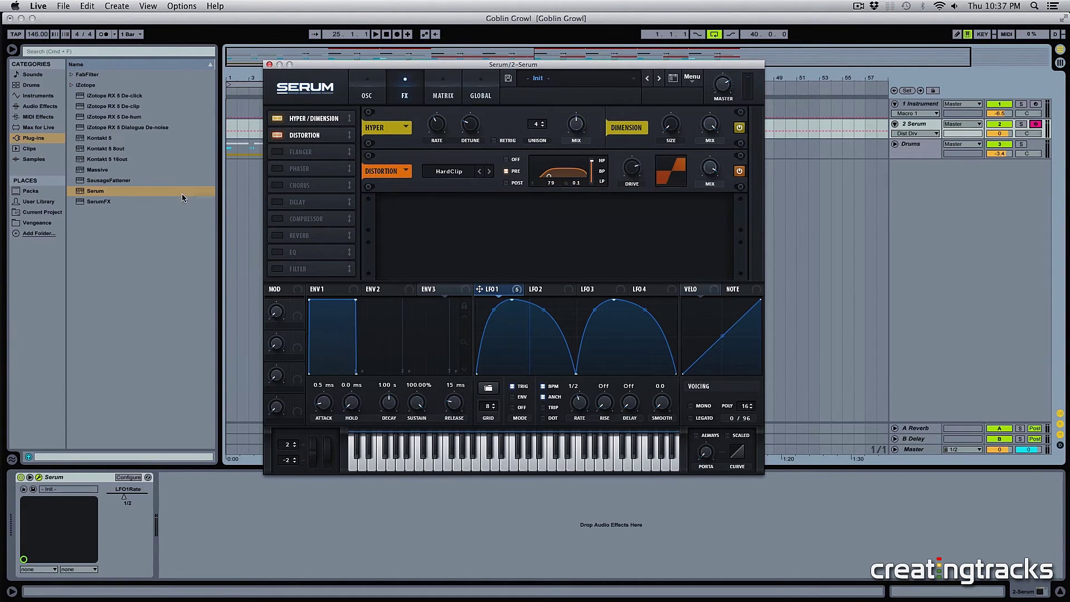
Enable the Compressor in multiband mode, raise its release and set its attack to 0.0 ms.
{"action": "left_click", "coordinate": [276, 219]}
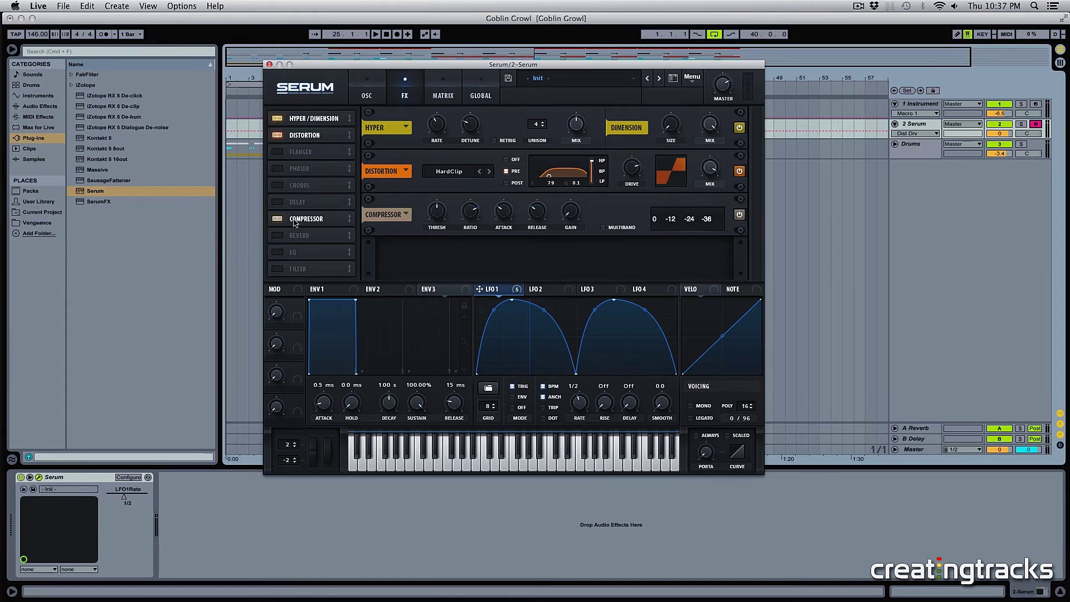
{"action": "left_click", "coordinate": [603, 227]}
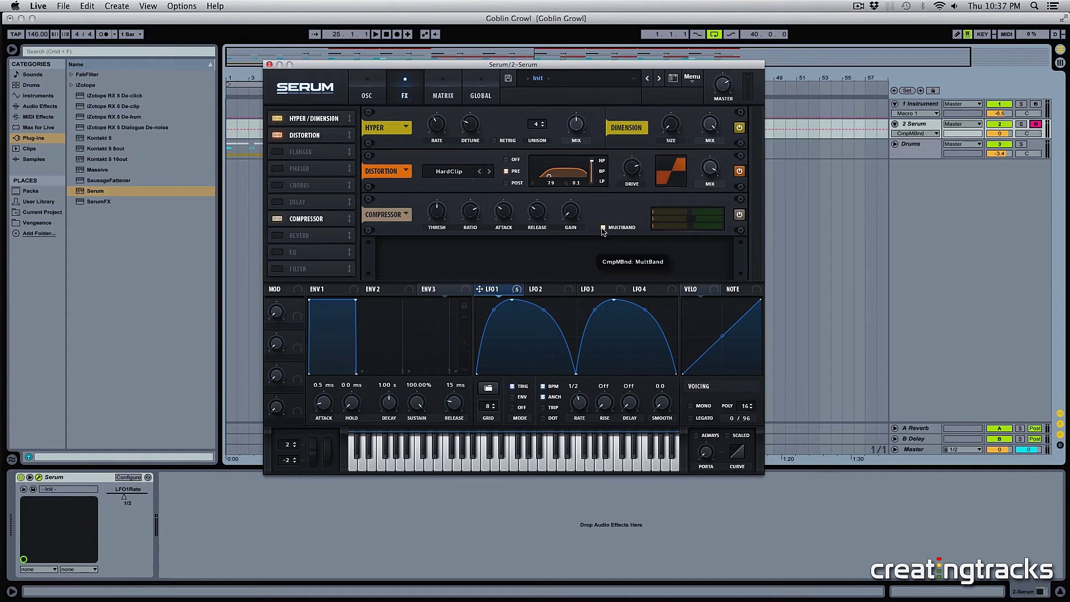
{"action": "left_click", "coordinate": [569, 212]}
{"action": "left_click", "coordinate": [529, 216]}
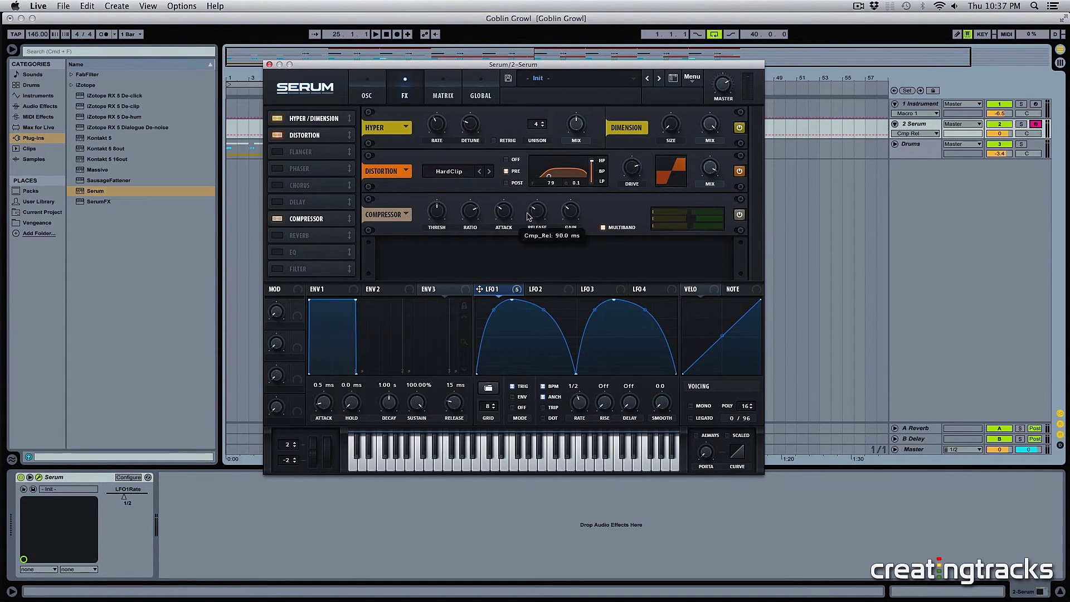
{"action": "left_click", "coordinate": [501, 214]}
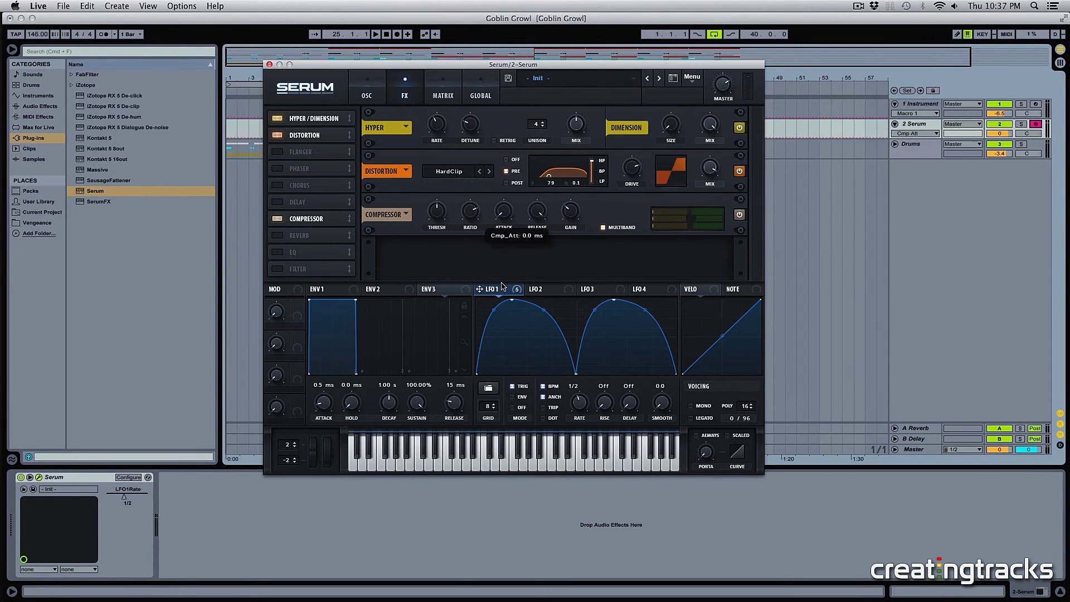
Adjust the compressor's threshold by ear while playing a note.
{"action": "left_click_drag", "start_coordinate": [435, 213], "coordinate": [444, 123]}
{"action": "key", "text": "f"}
{"action": "left_click_drag", "start_coordinate": [436, 211], "coordinate": [446, 277]}
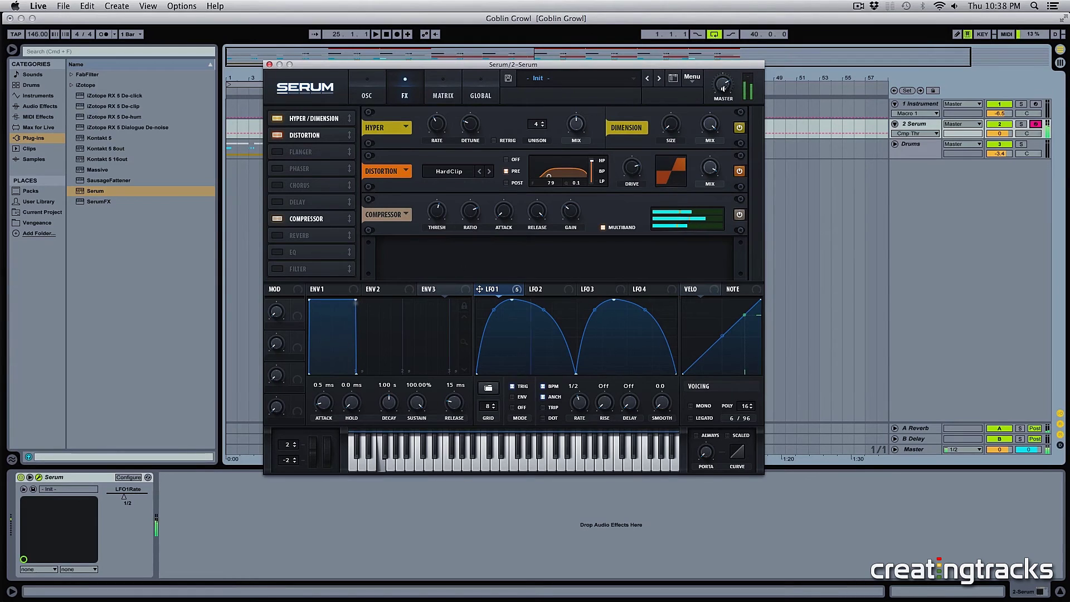
Fine-tune LFO 1's modulation depth on oscillator A's level and adjust the master volume while auditioning the patch.
{"action": "left_click", "coordinate": [362, 92]}
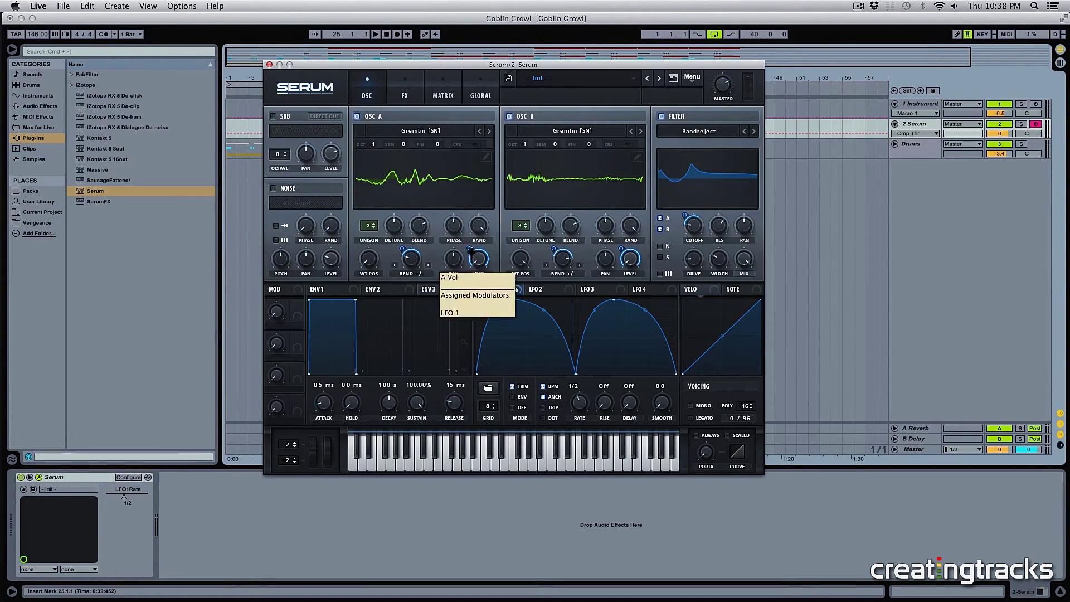
{"action": "mouse_move", "coordinate": [470, 250]}
{"action": "left_mouse_down"}
{"action": "mouse_move", "coordinate": [472, 264]}
{"action": "mouse_move", "coordinate": [472, 253]}
{"action": "left_mouse_up"}
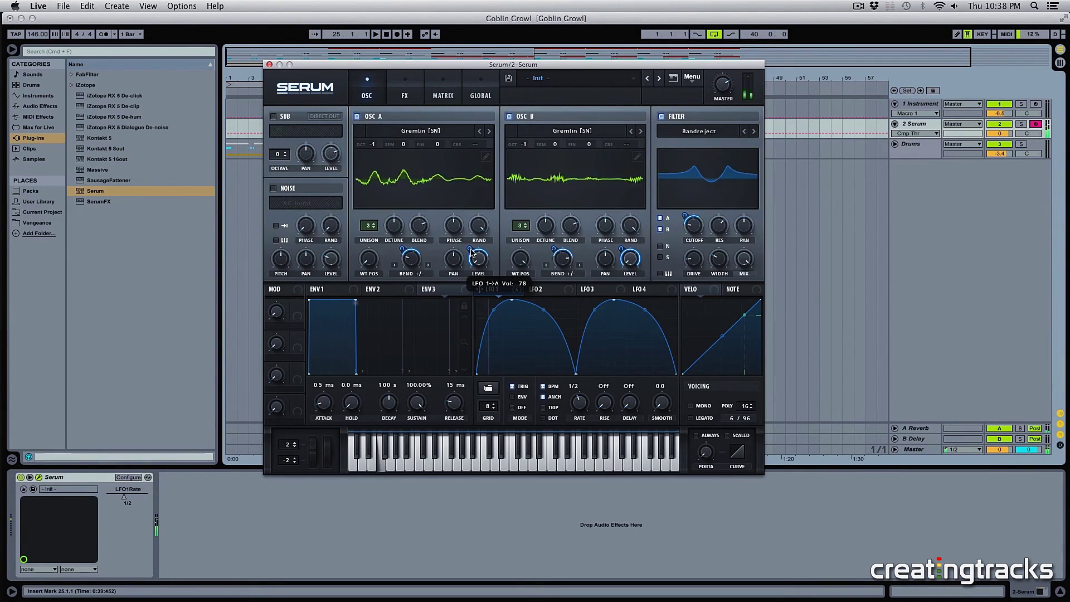
{"action": "left_click", "coordinate": [723, 88]}
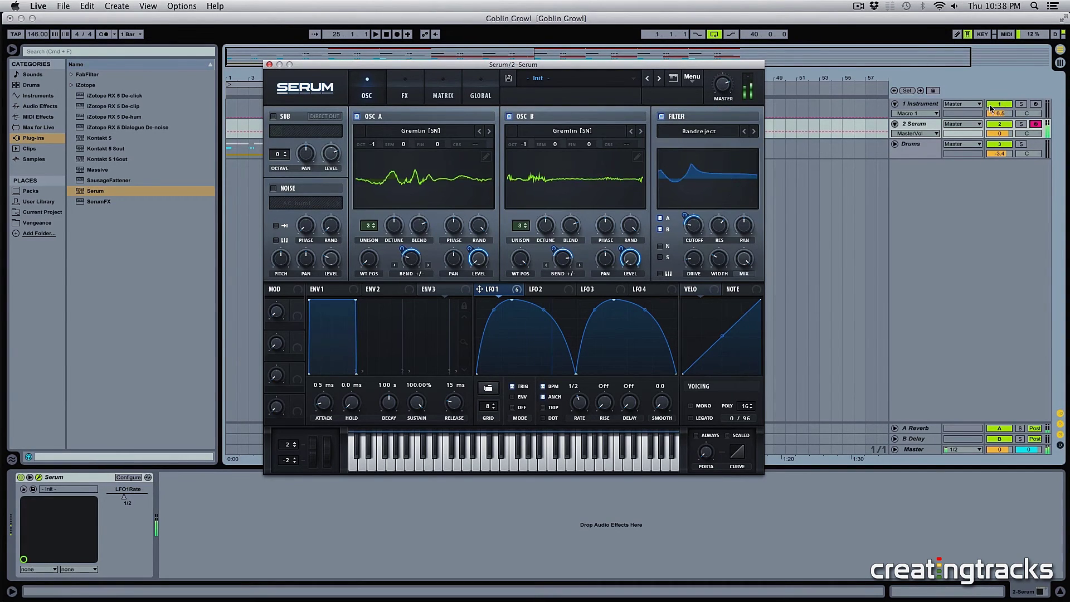
{"action": "key", "text": "f"}
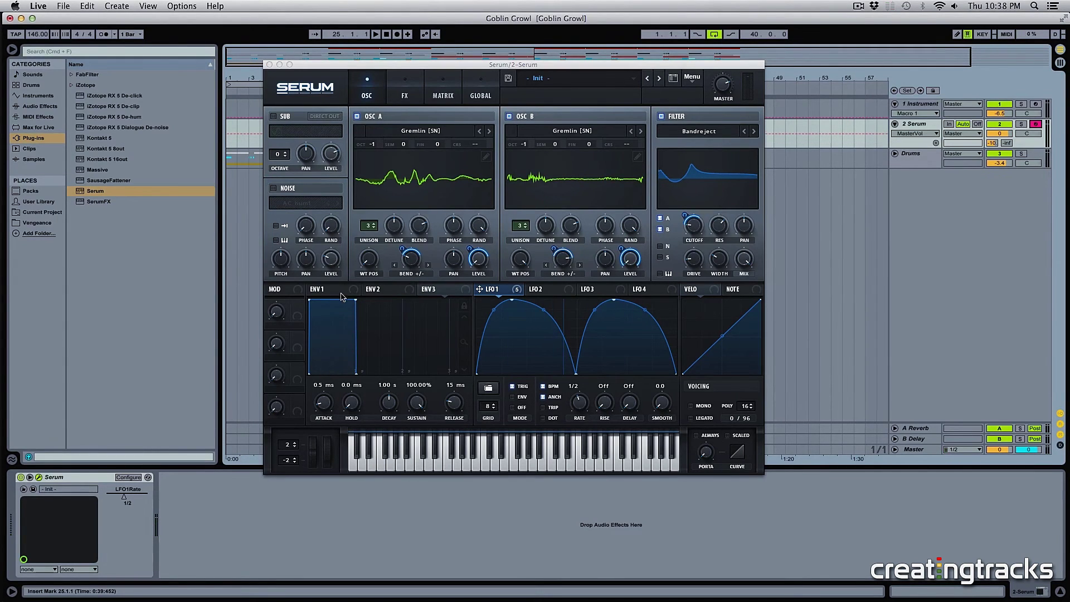
Assign Macro 1 to LFO 1's rate with a modulation depth of 13.
{"action": "left_click", "coordinate": [280, 315]}
{"action": "left_click", "coordinate": [277, 349]}
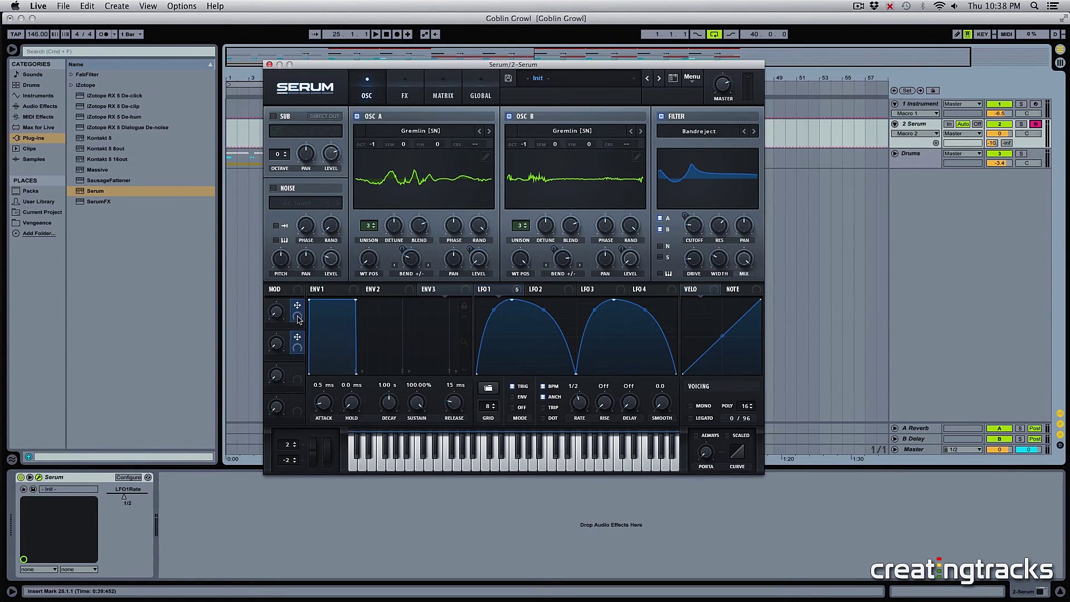
{"action": "left_click_drag", "start_coordinate": [297, 306], "coordinate": [577, 404]}
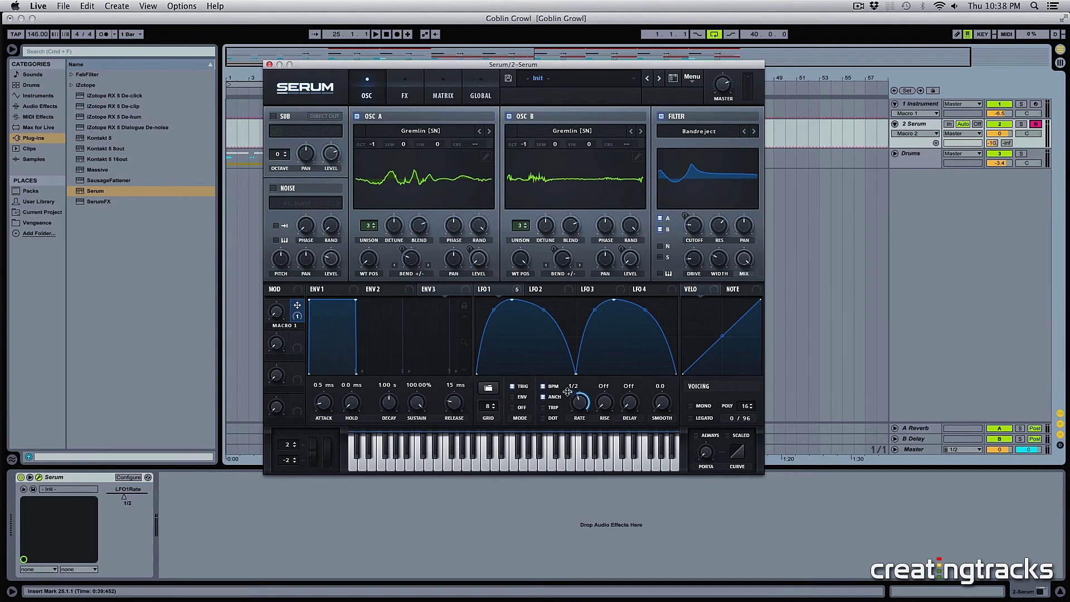
{"action": "mouse_move", "coordinate": [573, 401]}
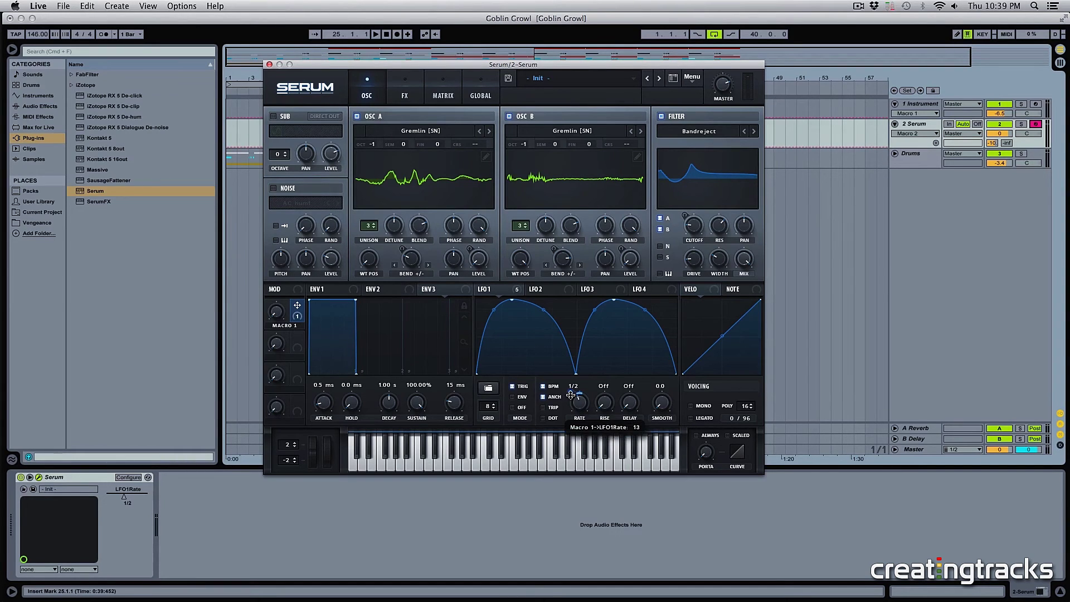
Assign Macro 2 to the bend amounts of oscillators A and B, with a depth of -10 on oscillator B.
{"action": "mouse_move", "coordinate": [298, 338]}
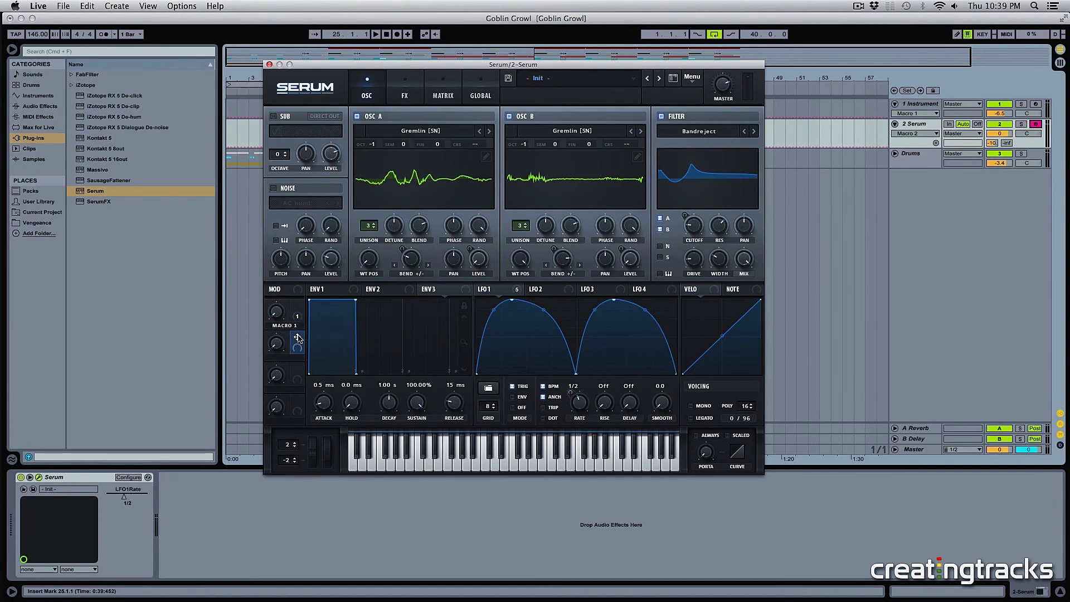
{"action": "left_click_drag", "start_coordinate": [316, 322], "coordinate": [410, 262]}
{"action": "left_click_drag", "start_coordinate": [298, 337], "coordinate": [556, 272]}
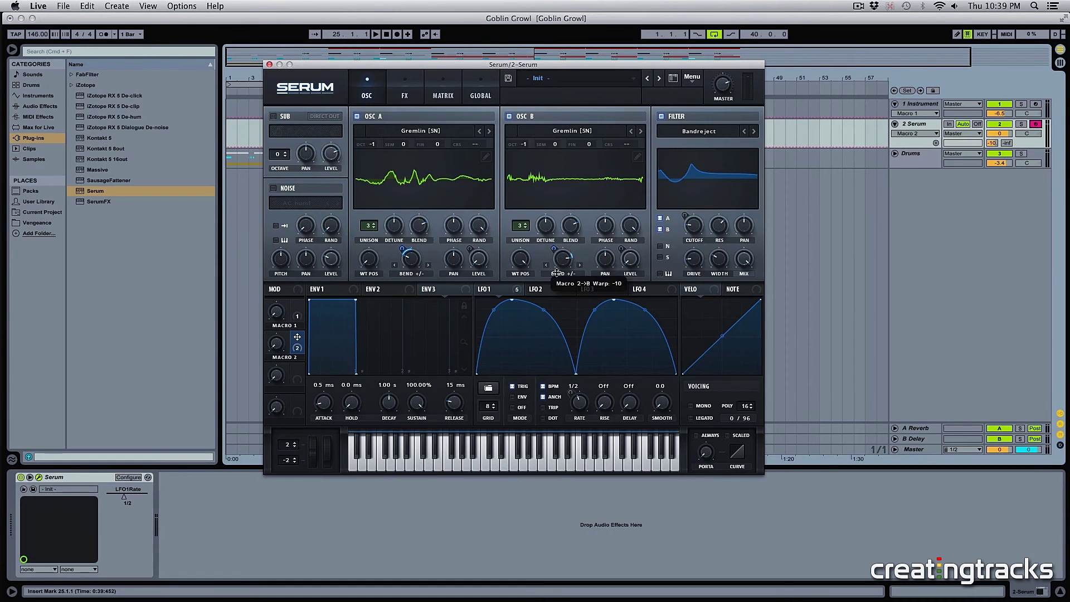
{"action": "mouse_move", "coordinate": [402, 249]}
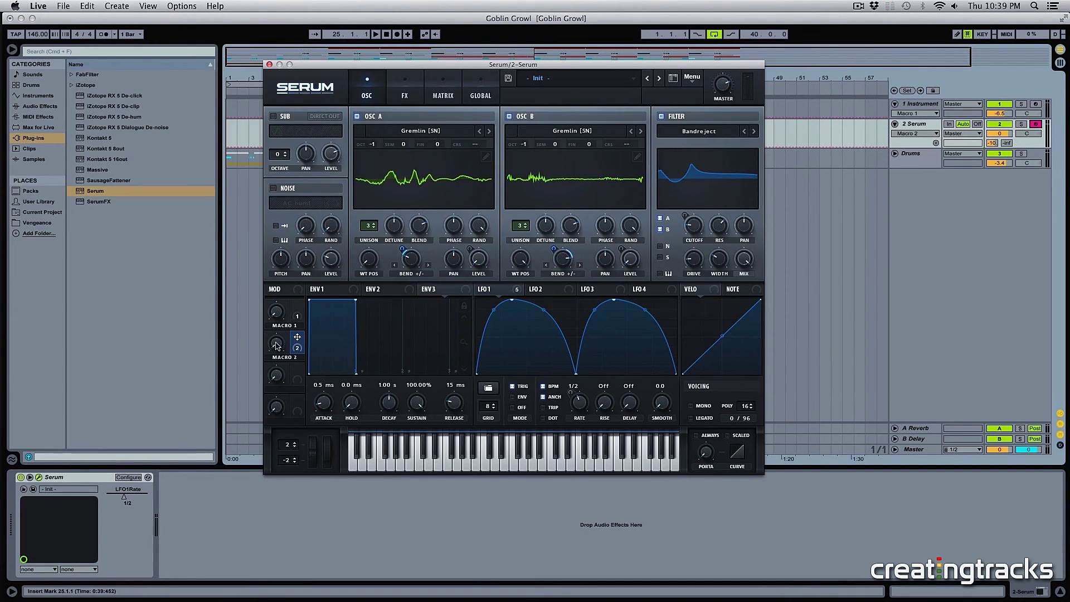
Sweep Macro 2 and Macro 1 while playing notes to audition their effect on the growl.
{"action": "key", "text": "f"}
{"action": "left_click_drag", "start_coordinate": [277, 344], "coordinate": [285, 229]}
{"action": "key", "text": "f"}
{"action": "left_click_drag", "start_coordinate": [279, 345], "coordinate": [287, 323]}
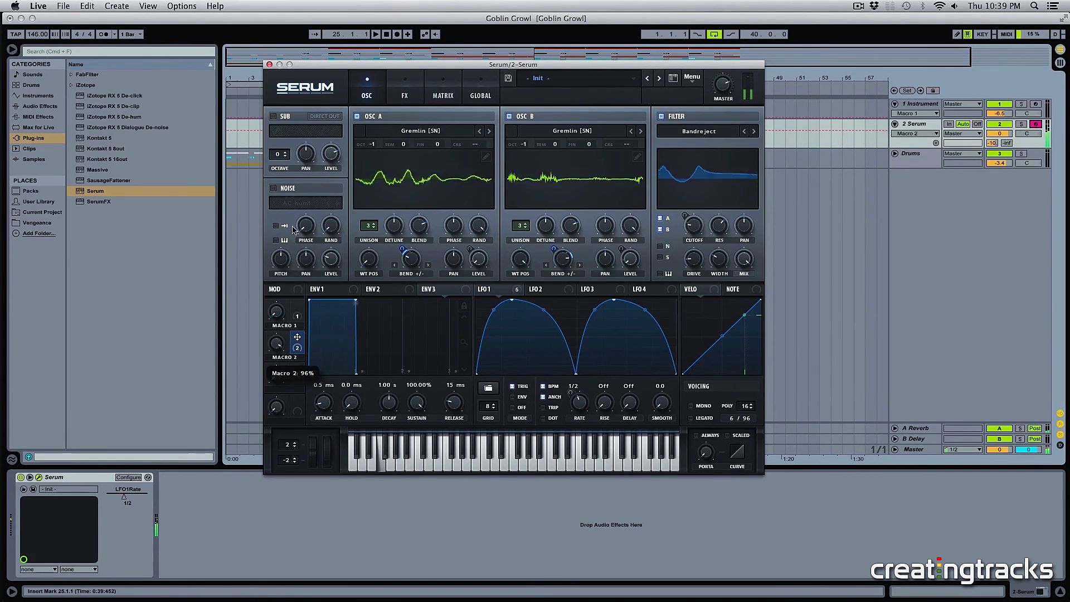
{"action": "mouse_move", "coordinate": [297, 308]}
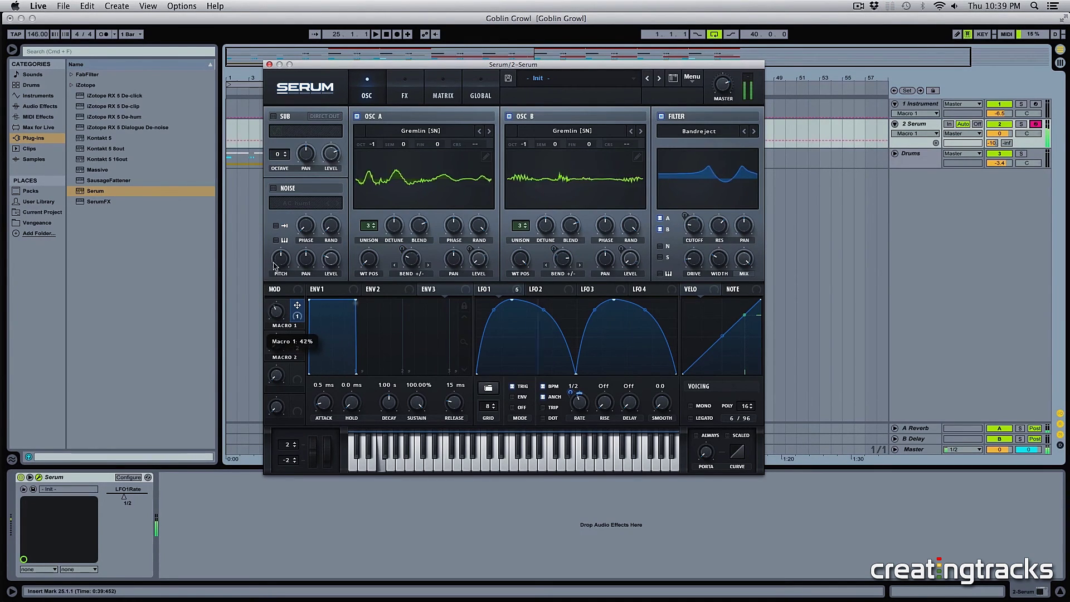
Assign Macro 3 to oscillator A's bend at 19, oscillator B's bend and LFO 1's rate at 14, and audition it.
{"action": "left_click_drag", "start_coordinate": [279, 251], "coordinate": [401, 281]}
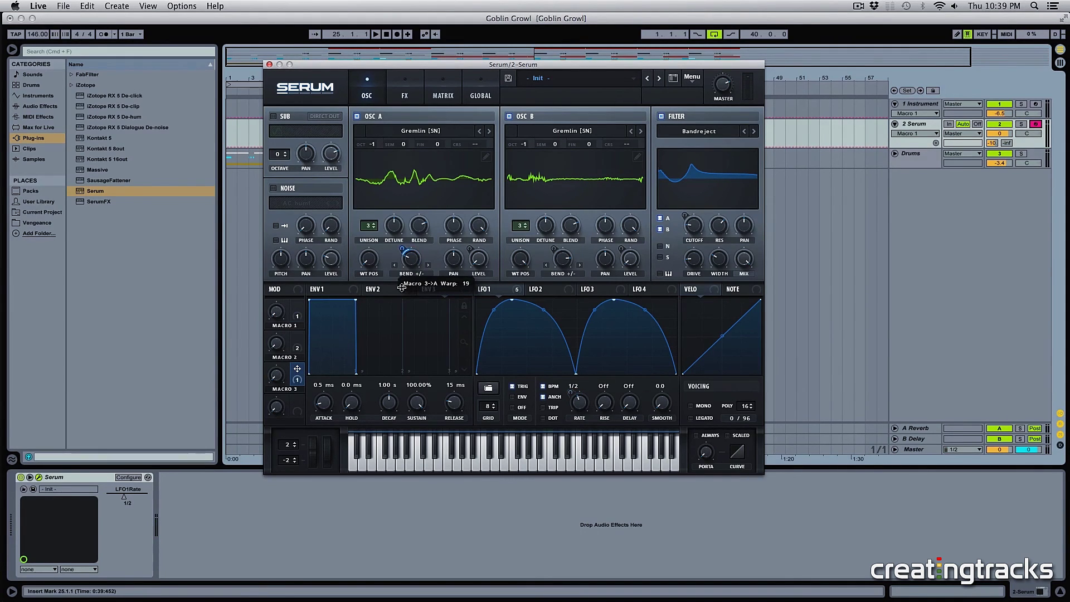
{"action": "left_click_drag", "start_coordinate": [296, 369], "coordinate": [555, 268]}
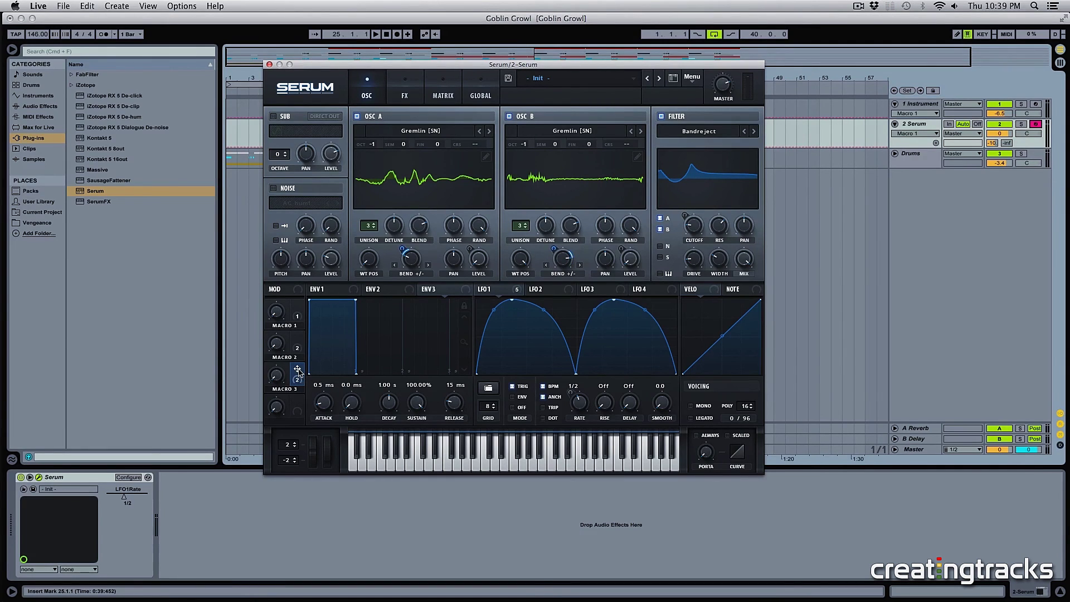
{"action": "left_click_drag", "start_coordinate": [298, 371], "coordinate": [572, 411]}
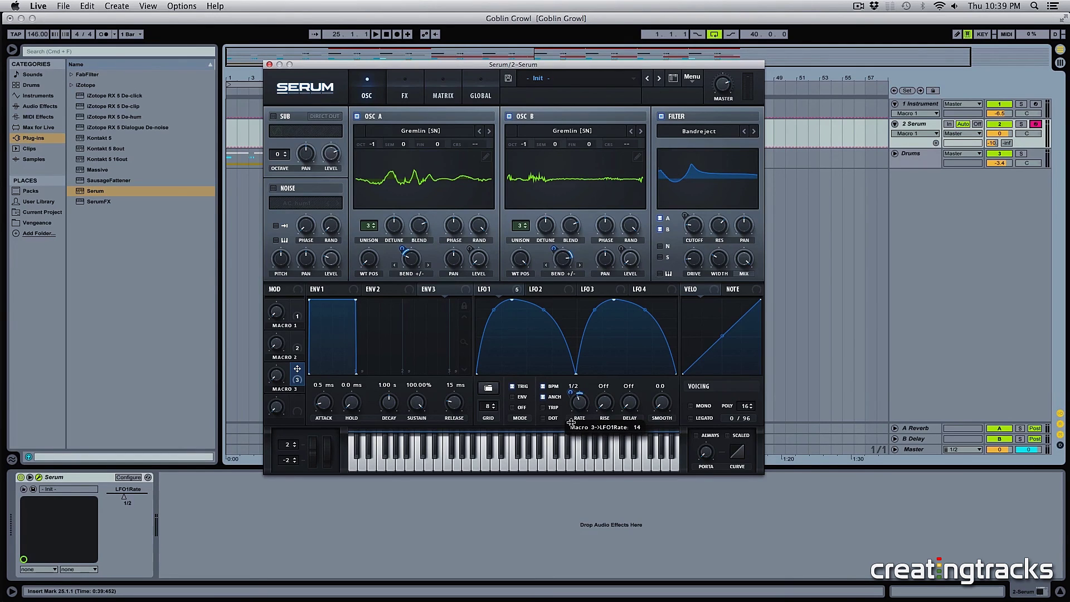
{"action": "left_click_drag", "start_coordinate": [283, 394], "coordinate": [299, 313]}
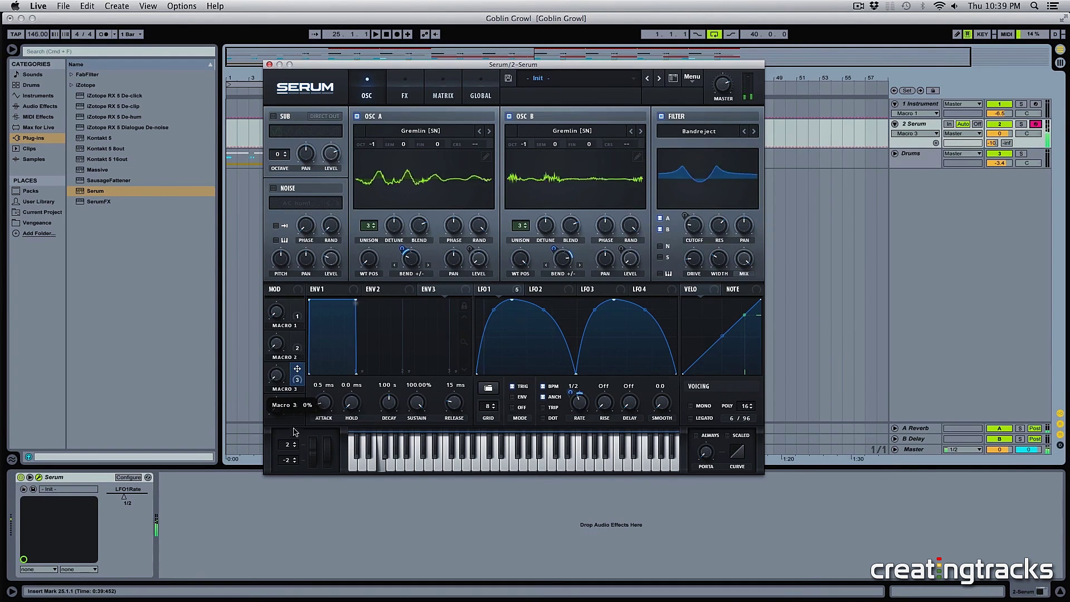
Move the four MIDI clips starting at bar 25 from the 1 Instrument track to the 2 Serum track and select the first clip.
{"action": "left_click_drag", "start_coordinate": [539, 68], "coordinate": [549, 236]}
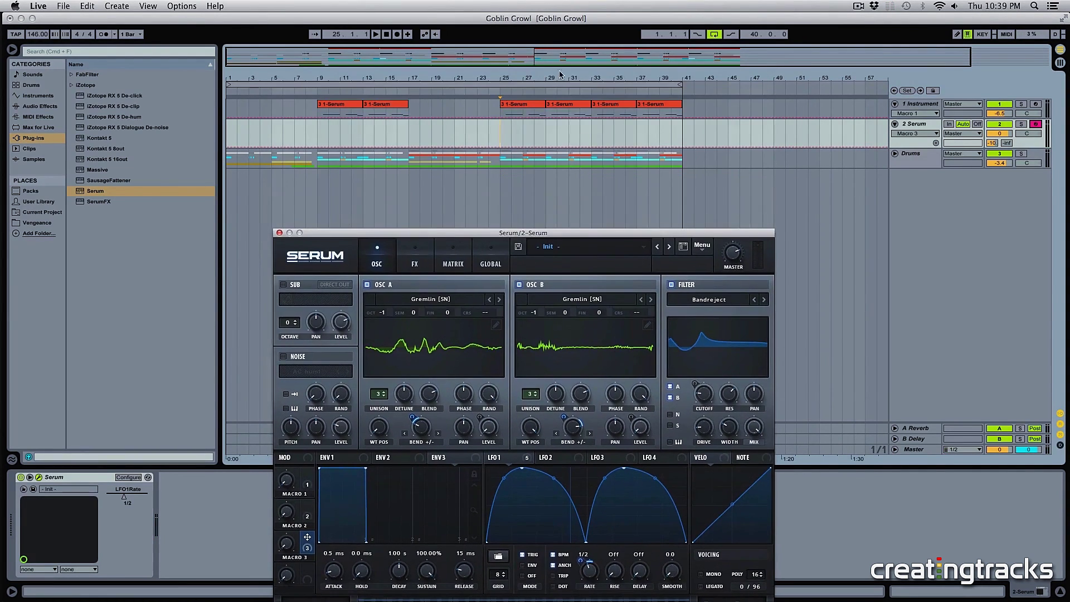
{"action": "left_click", "coordinate": [531, 106]}
{"action": "left_click", "coordinate": [657, 105], "text": "shift"}
{"action": "left_click_drag", "start_coordinate": [657, 105], "coordinate": [662, 140]}
{"action": "left_click", "coordinate": [511, 124]}
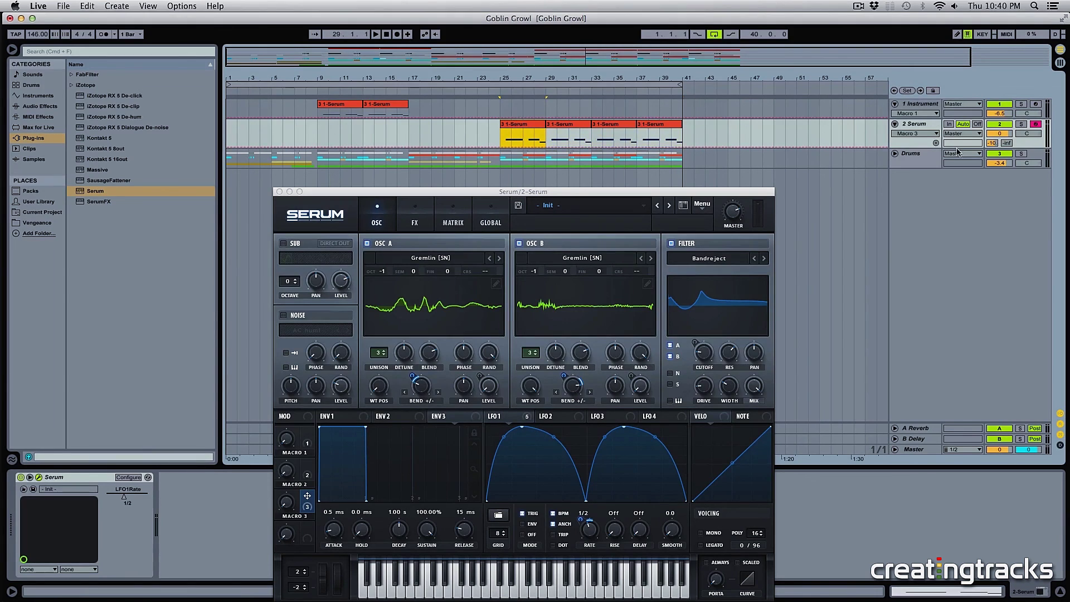
Play the clips from bar 25 and set the 2 Serum track's volume to -4.1.
{"action": "left_click_drag", "start_coordinate": [991, 136], "coordinate": [991, 150]}
{"action": "key", "text": "space"}
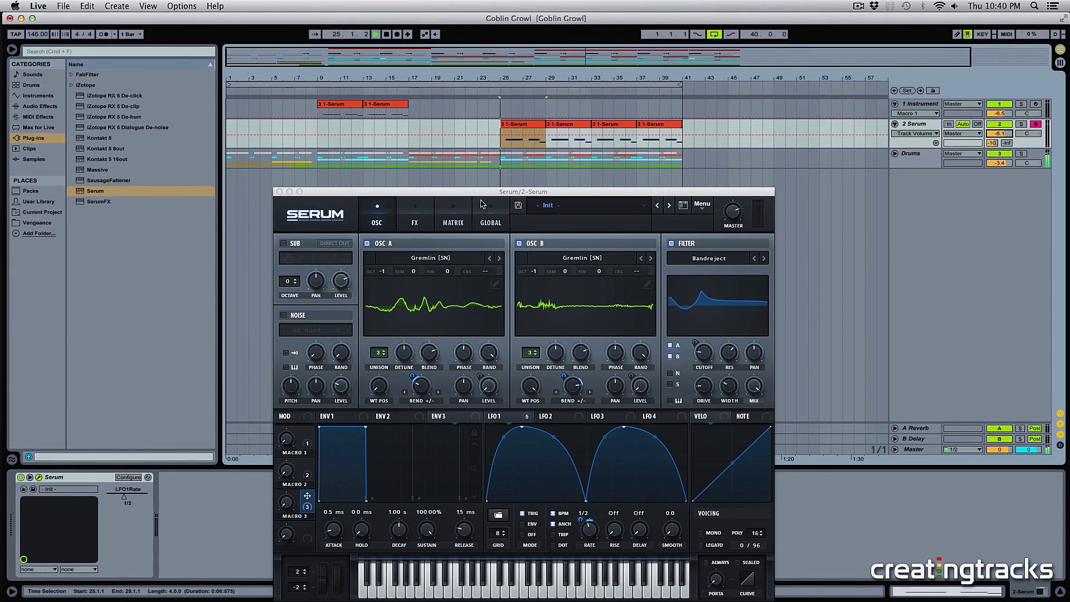
{"action": "left_click_drag", "start_coordinate": [483, 192], "coordinate": [500, 17]}
{"action": "left_click_drag", "start_coordinate": [306, 297], "coordinate": [305, 234]}
{"action": "left_click_drag", "start_coordinate": [995, 134], "coordinate": [994, 129]}
Sweep Macros 1, 2 and 3 during playback to audition the growl variations, and uncover the arrangement clips.
{"action": "left_click_drag", "start_coordinate": [304, 265], "coordinate": [310, 201]}
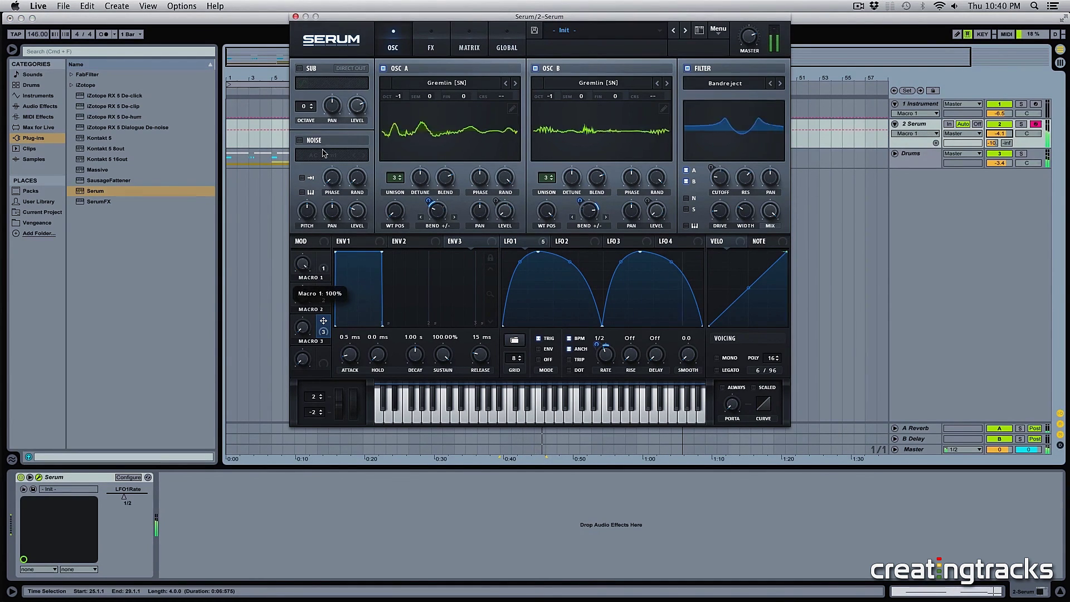
{"action": "left_click_drag", "start_coordinate": [302, 296], "coordinate": [306, 330]}
{"action": "left_click", "coordinate": [306, 331]}
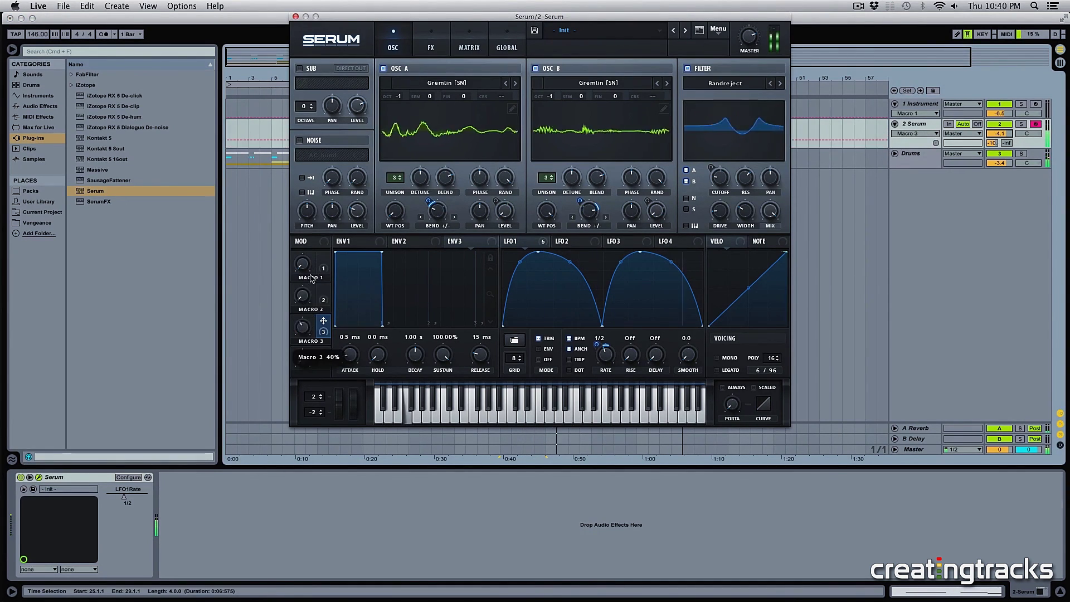
{"action": "left_click_drag", "start_coordinate": [322, 236], "coordinate": [305, 329]}
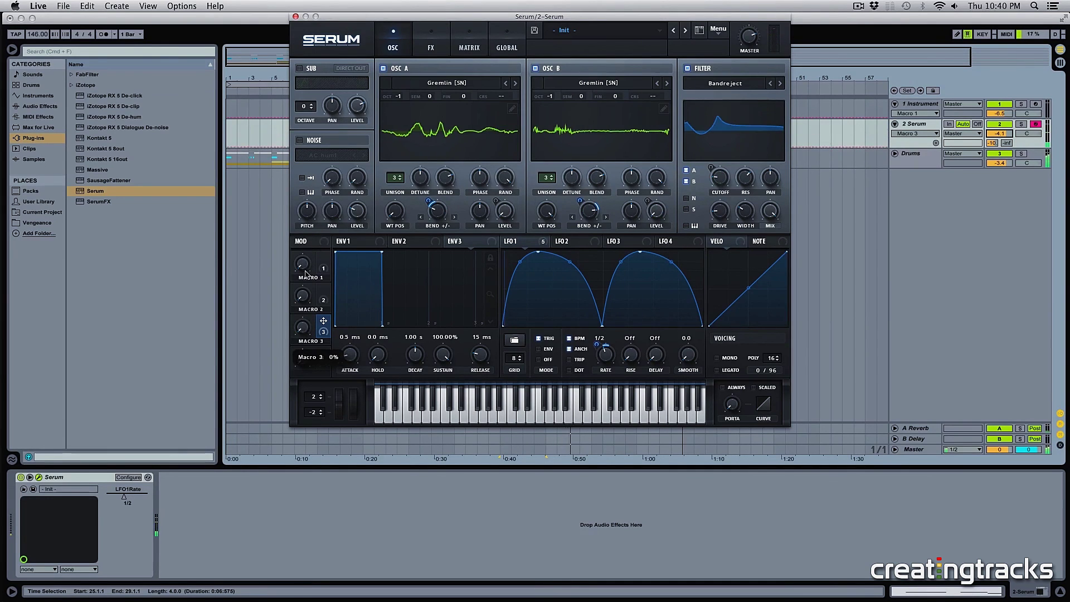
{"action": "left_click_drag", "start_coordinate": [304, 265], "coordinate": [306, 200]}
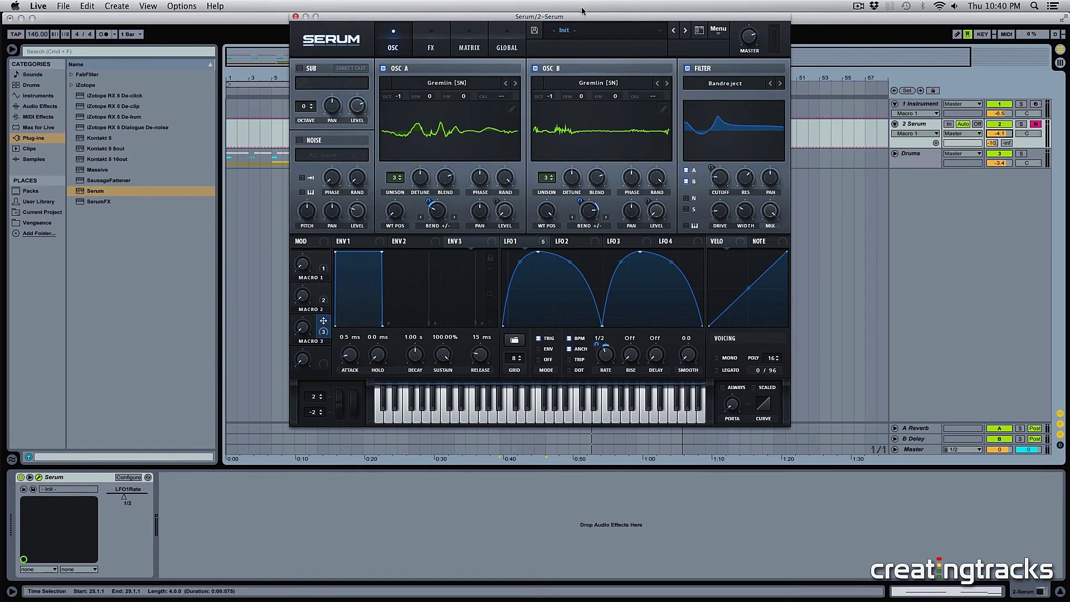
{"action": "left_click_drag", "start_coordinate": [577, 16], "coordinate": [570, 153]}
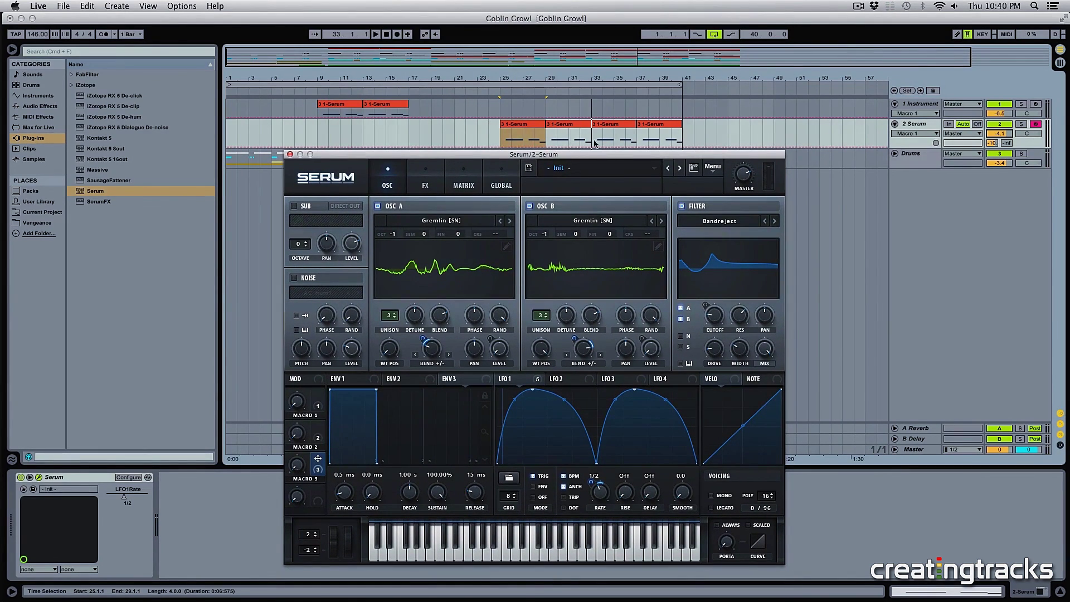